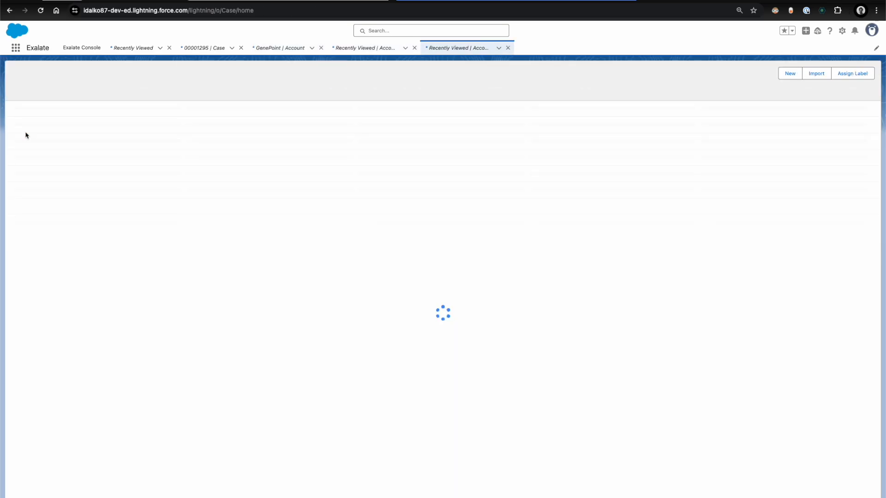
- Search the Salesforce App Launcher for exalate and close the launcher
click(112, 150)
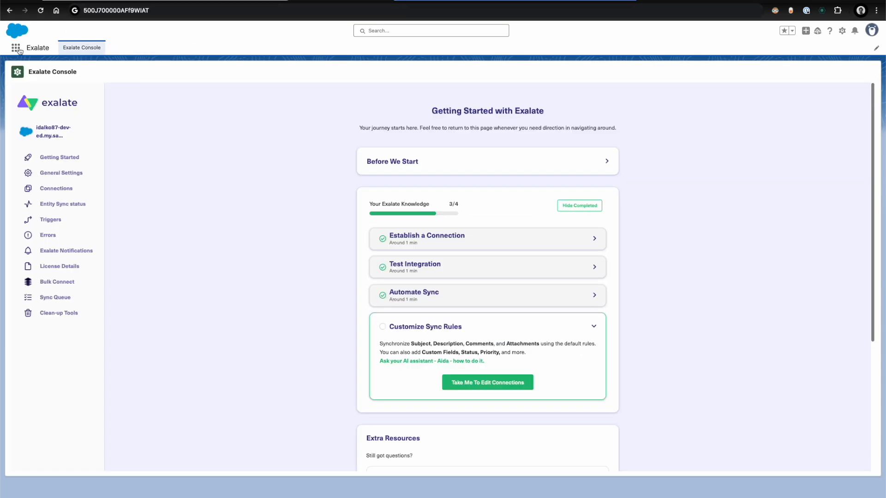
click(16, 48)
text(exalate)
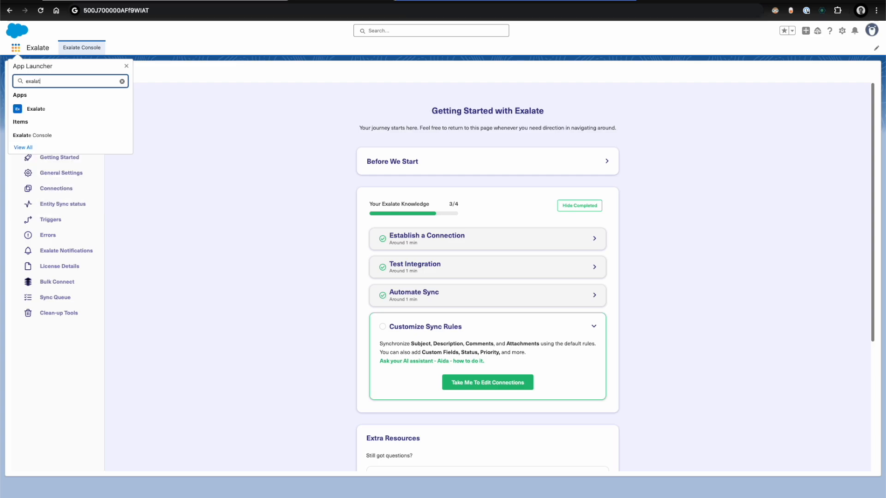
click(127, 66)
- Switch to Jira and open the Getting Started page of the Exalate app
click(492, 8)
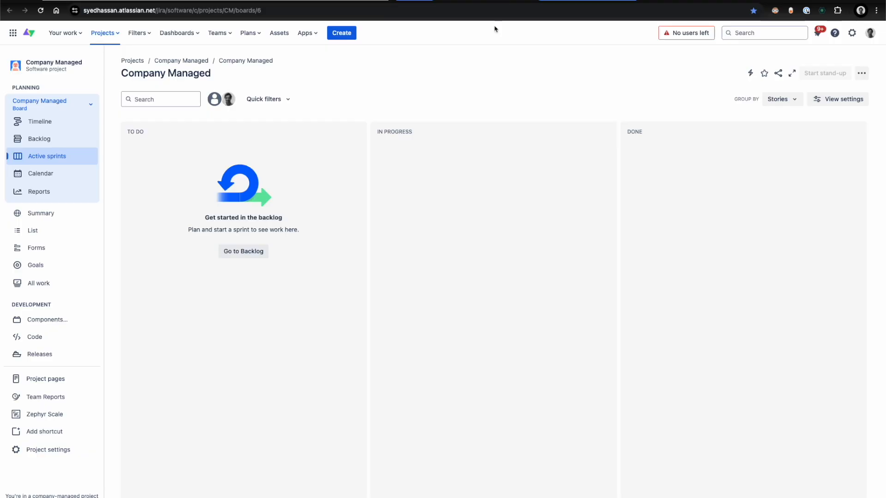
click(306, 33)
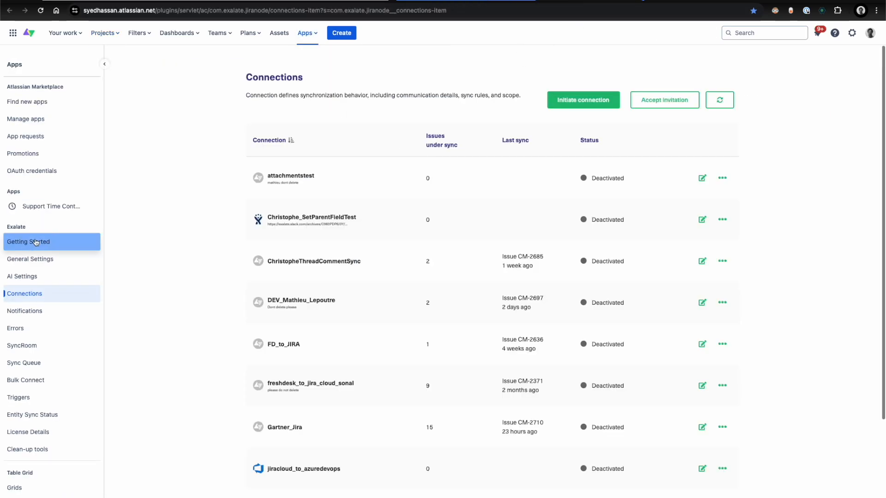
click(36, 242)
click(368, 10)
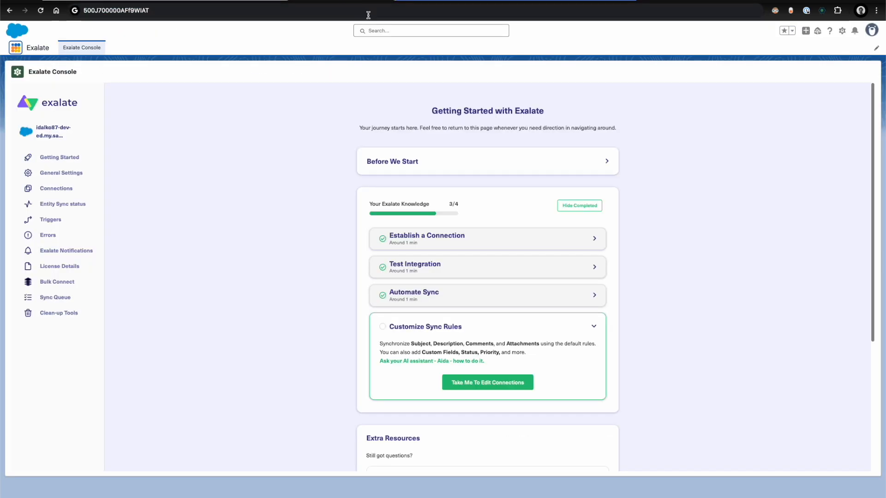
- Initiate a new connection from the Salesforce Exalate console, using the Jira site's base URL as the destination instance
click(46, 189)
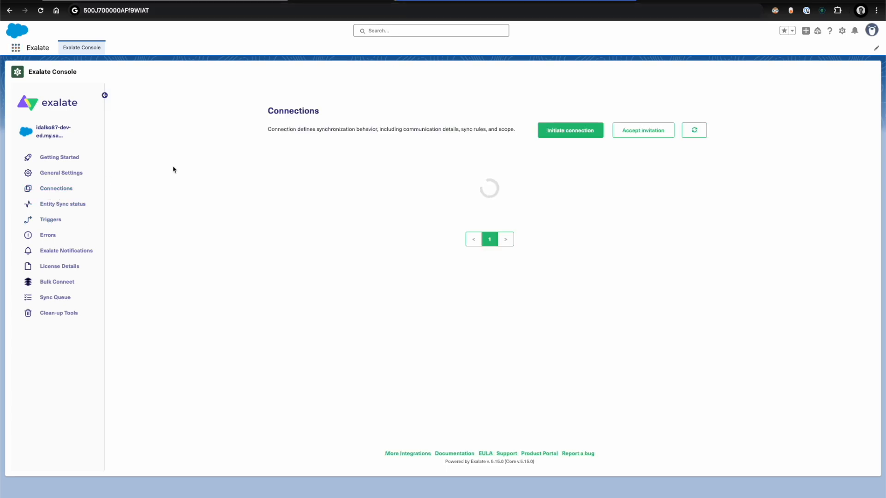
click(586, 133)
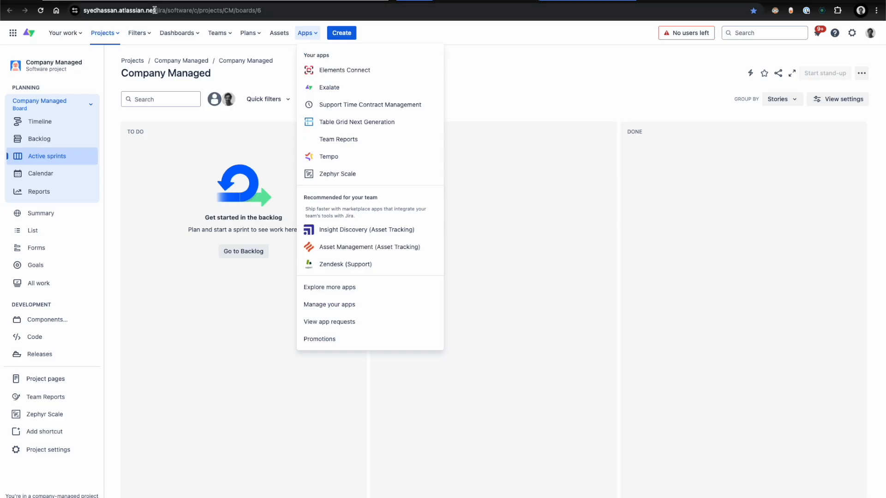
click(157, 10)
key(super+shift+Left)
key(super+c)
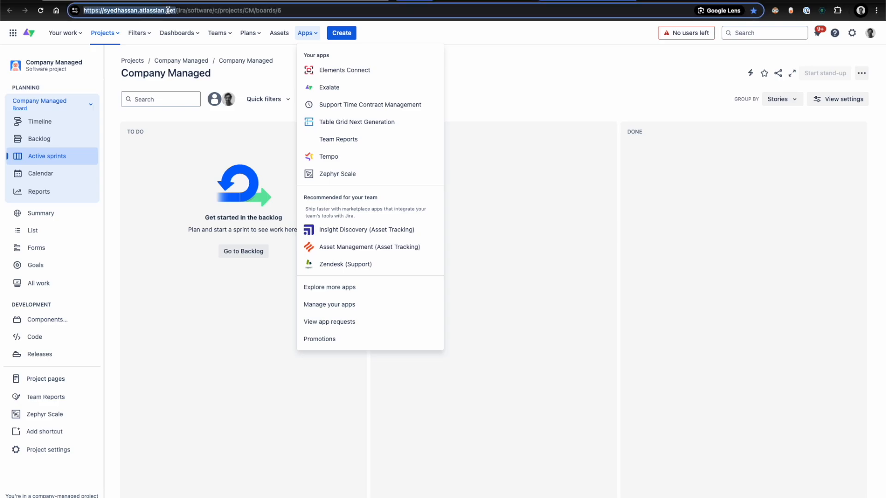
click(314, 1)
click(342, 227)
key(super+v)
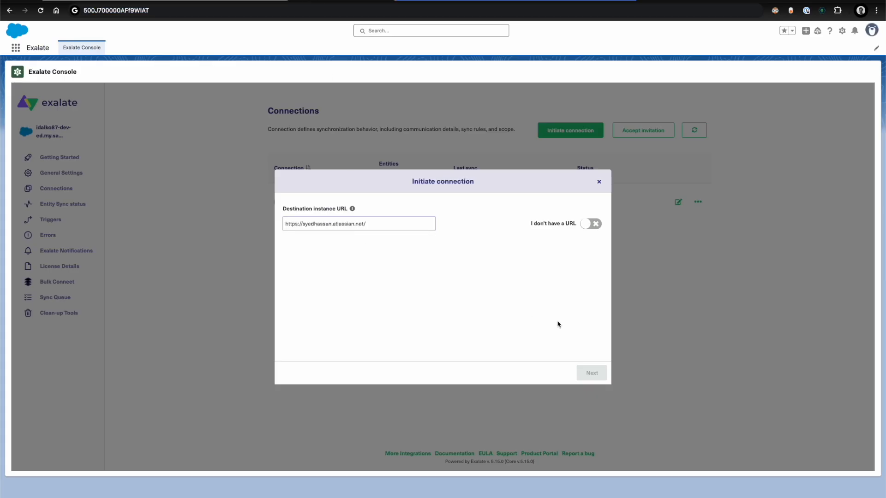
click(570, 316)
click(591, 372)
- Set the local short name to salesforce and the remote one to jiracloud, and initiate the connection salesforce_to_jiracloud
click(336, 230)
text(salesforce_to_)
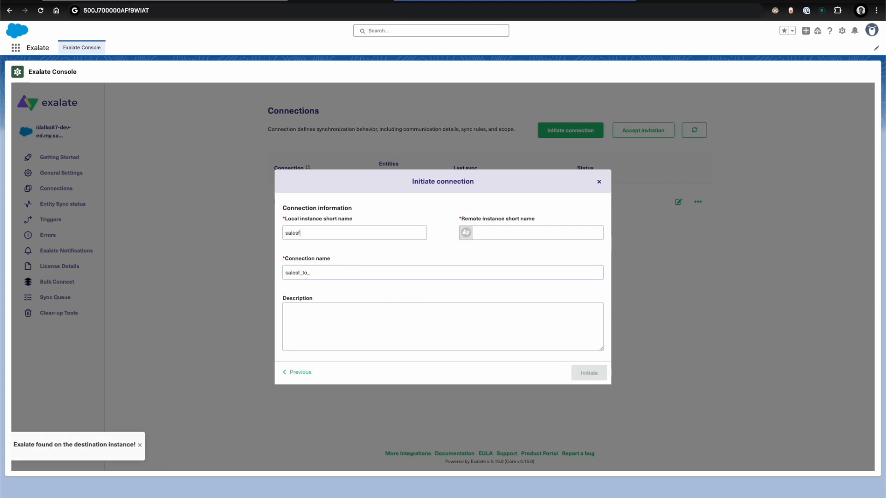
text(jiracloud)
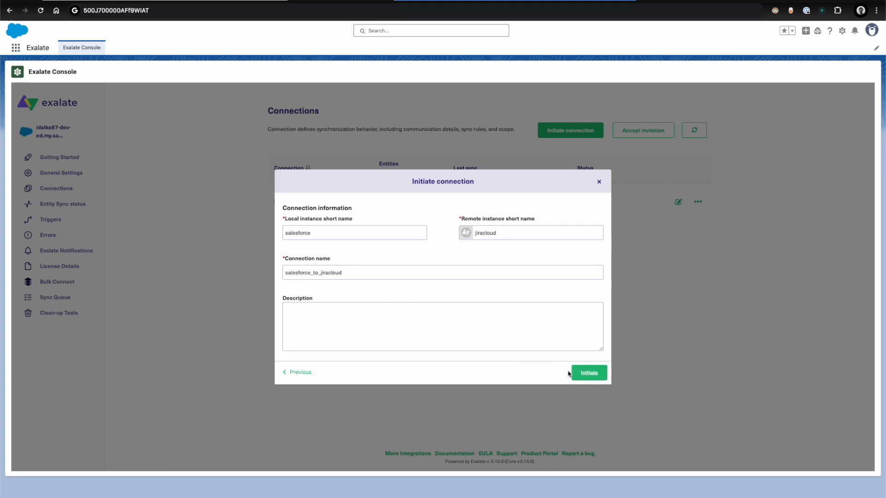
click(570, 373)
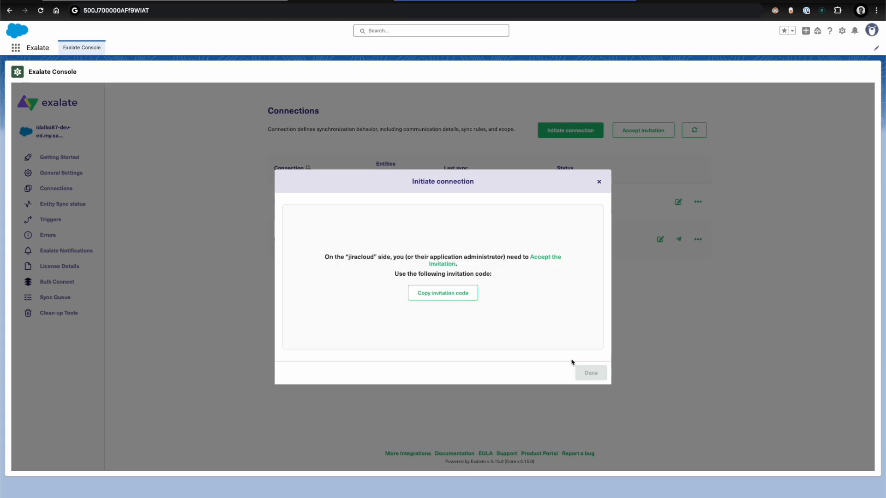
- Copy the invitation code from Salesforce and submit it under Accept invitation on Jira's Exalate Connections page
click(468, 302)
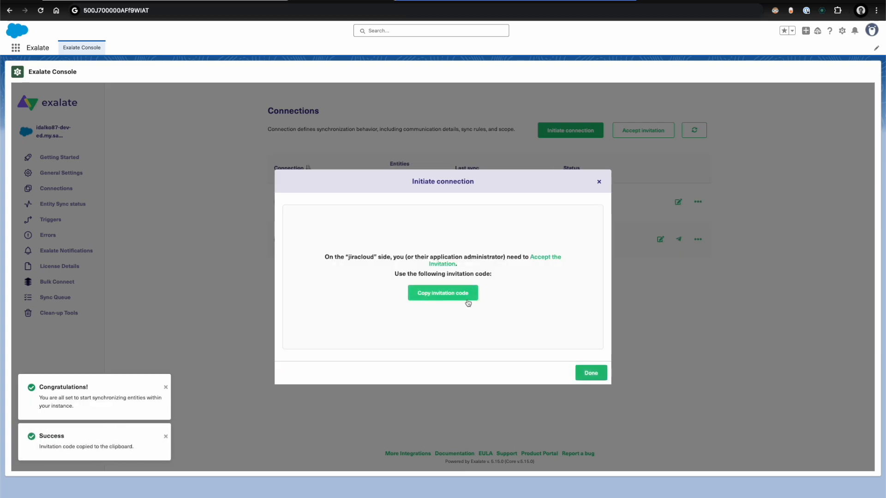
click(572, 1)
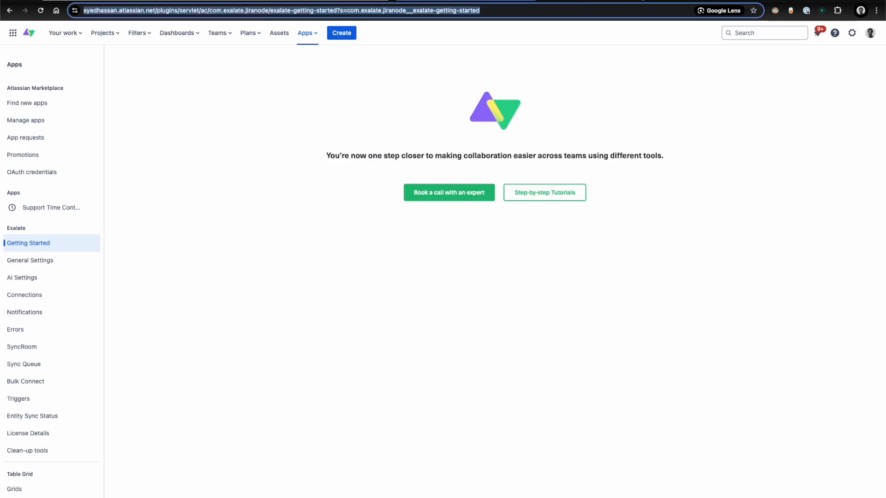
click(28, 298)
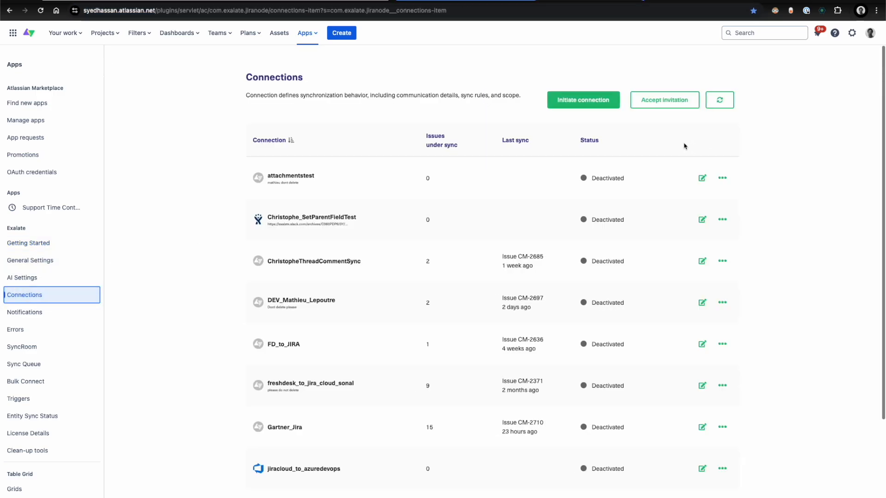
click(672, 104)
key(ctrl+v)
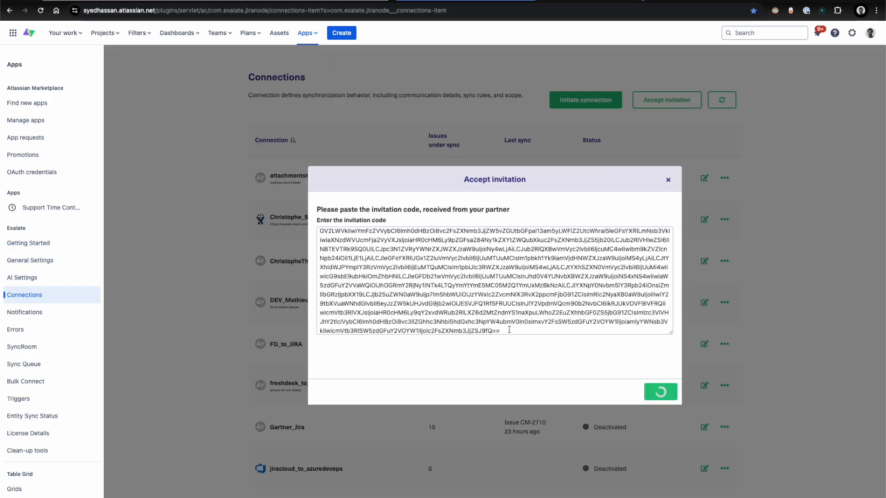
- Select the CM project for issues received from the other side and confirm the invitation
click(409, 269)
text(cm)
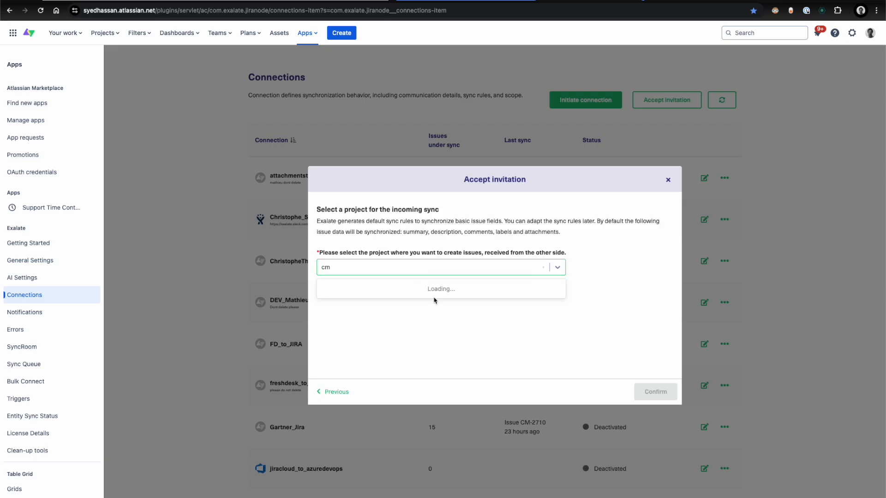
click(410, 291)
click(654, 386)
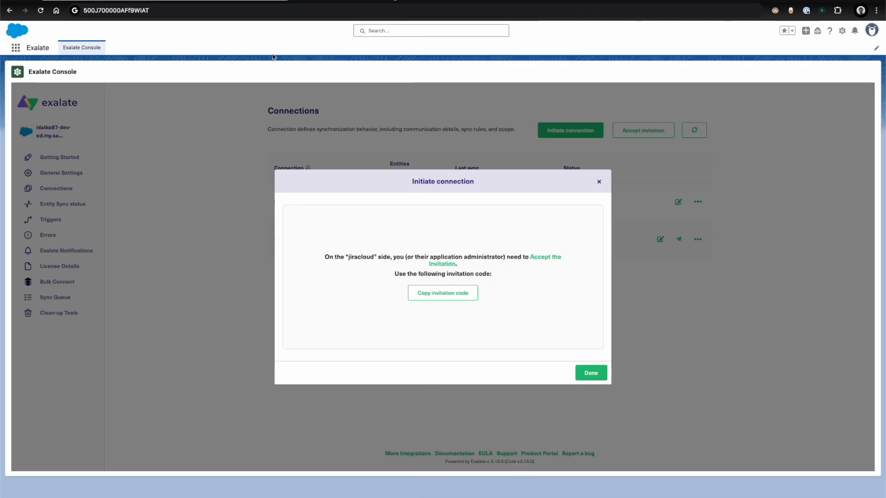
- Close the connection dialogs in Salesforce and Jira and refresh the Salesforce connection list
click(128, 180)
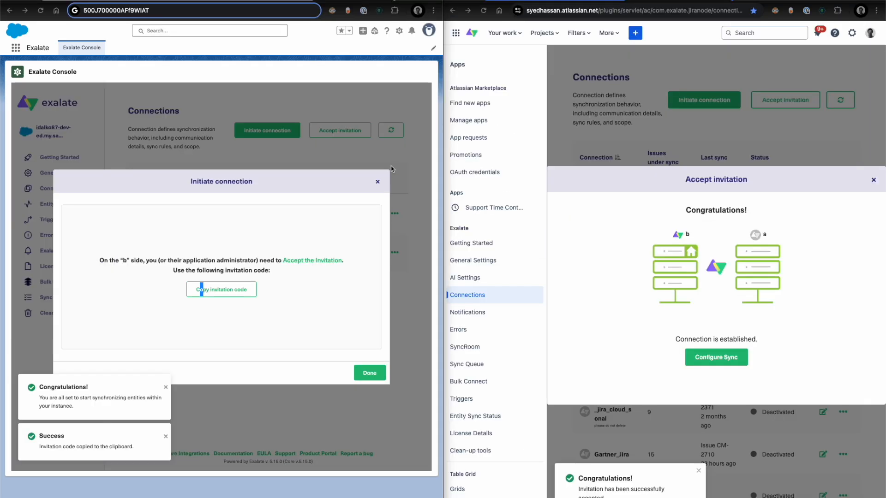
click(377, 184)
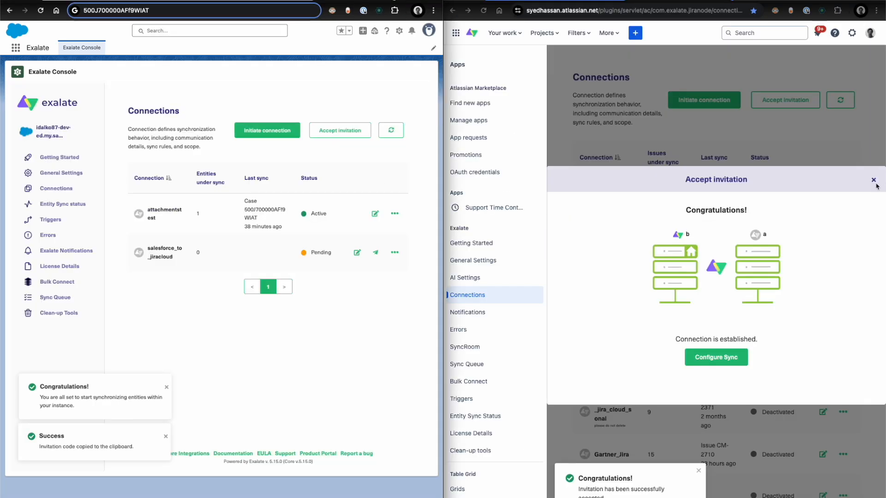
click(873, 179)
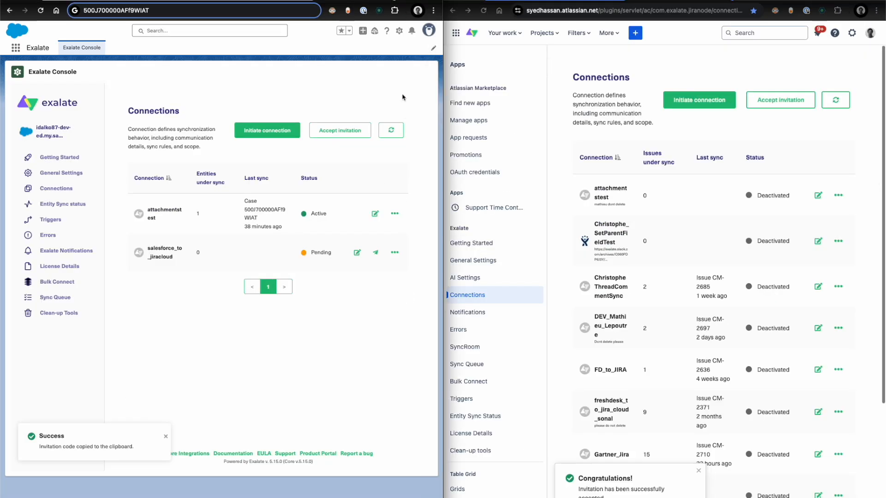
click(391, 130)
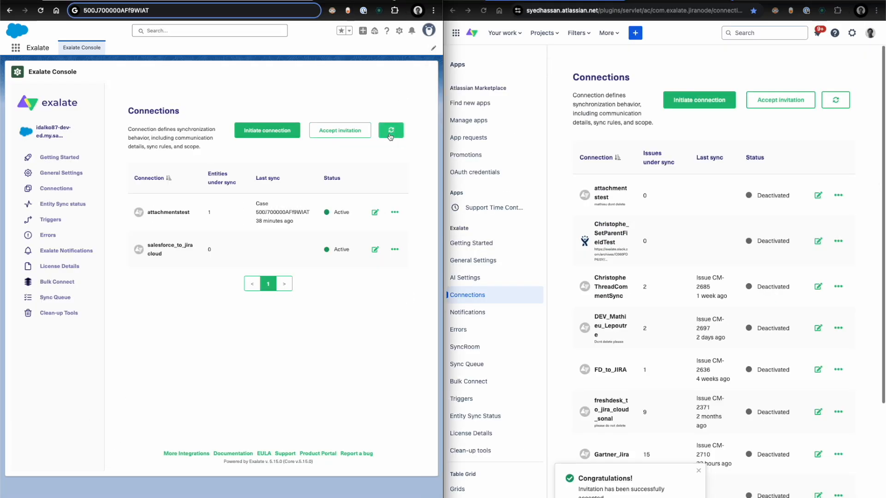
- Open the salesforce_to_jiracloud connection for editing in both the Salesforce and Jira Exalate consoles
click(370, 251)
scroll(863, 257, down, 1)
scroll(861, 257, down, 3)
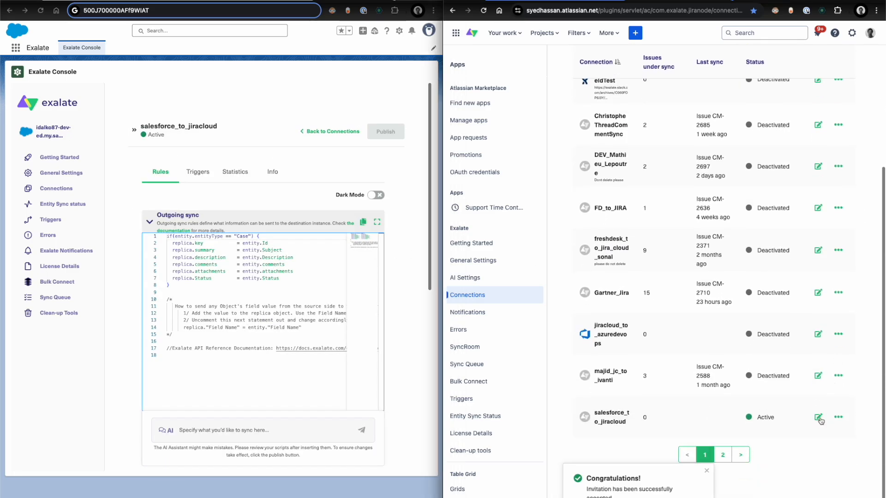
click(818, 418)
- Examine the Salesforce outgoing sync rules for Case fields and the matching incoming sync rules in Jira
scroll(583, 287, down, 2)
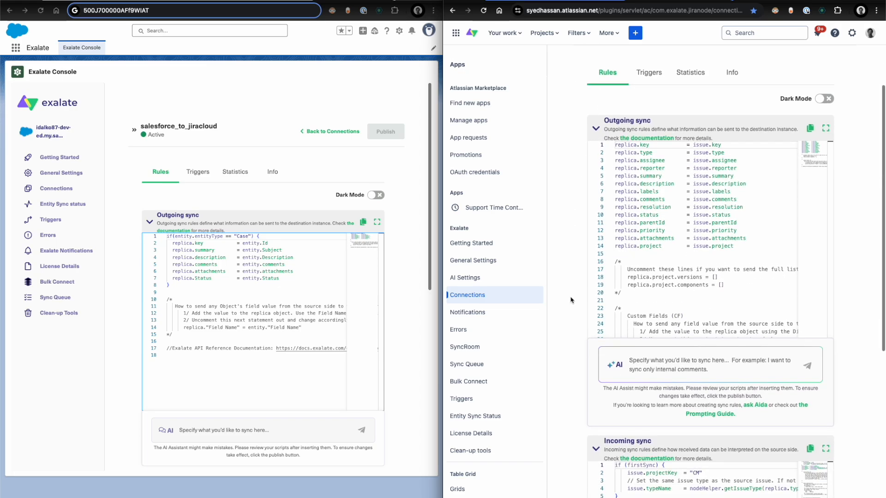
scroll(239, 192, down, 2)
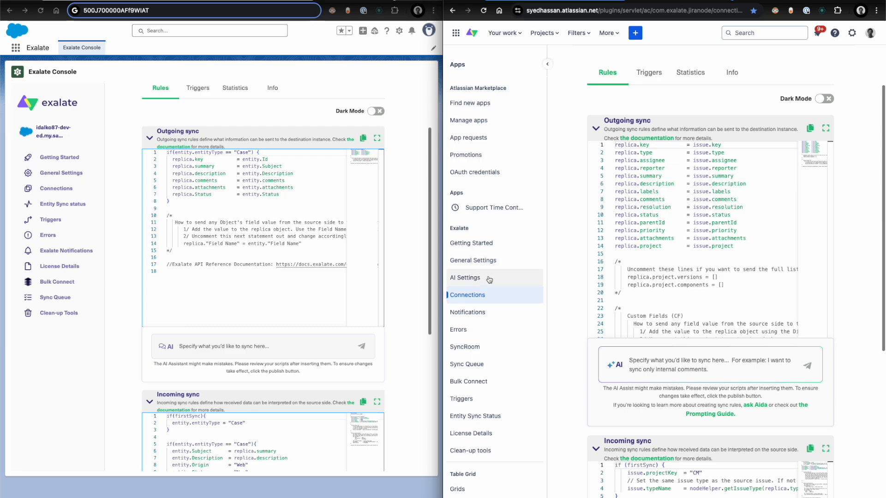
click(181, 160)
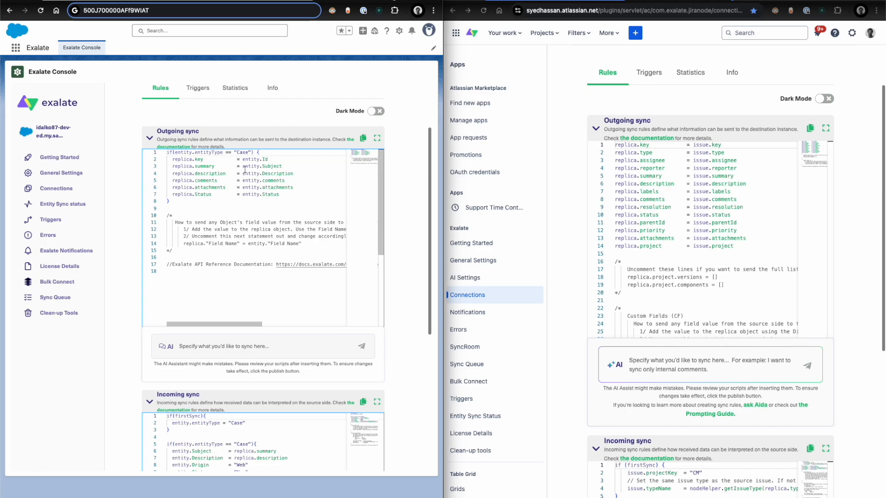
drag(172, 215, 167, 166)
click(669, 491)
drag(621, 496, 616, 464)
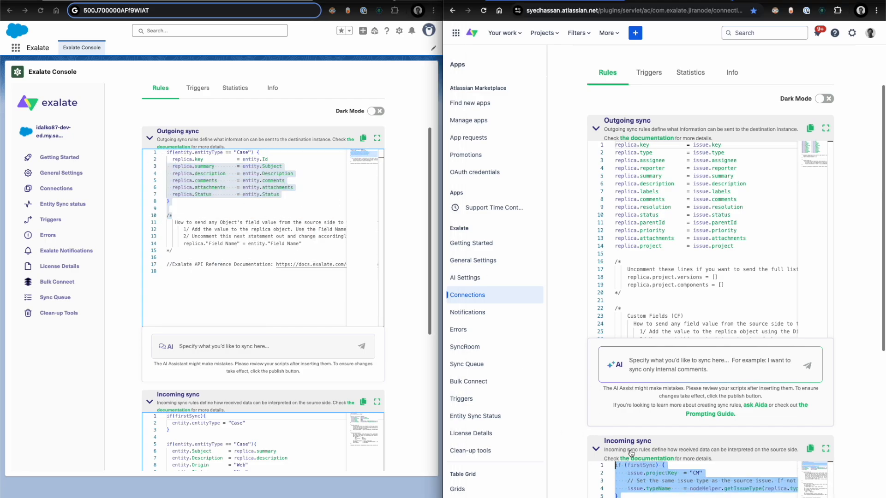
click(196, 159)
click(176, 155)
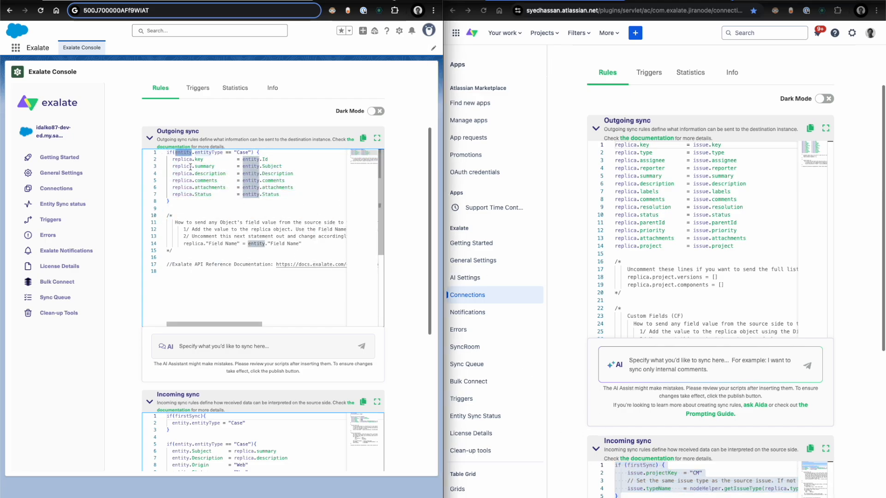
click(189, 166)
double_click(182, 159)
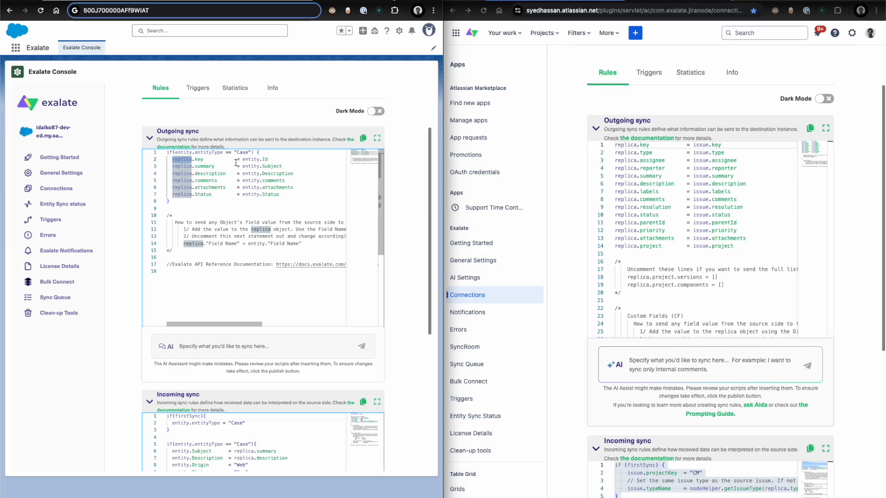
double_click(264, 159)
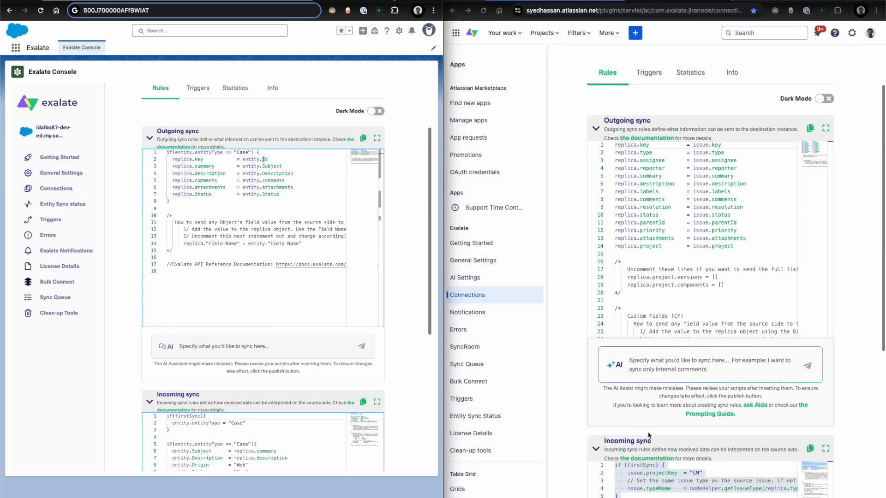
click(679, 493)
click(679, 495)
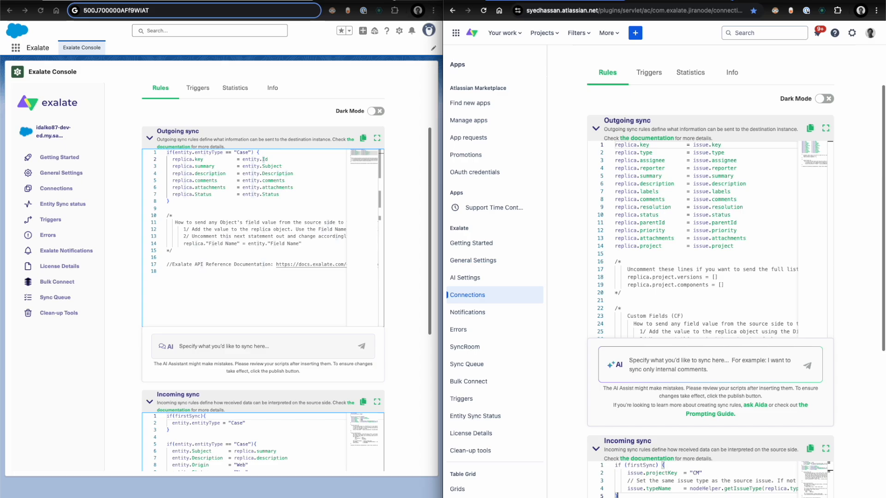
- Show the Salesforce case "case 1 3th april" beside the Exalate rules and open the Case object's setup
drag(338, 1, 340, 102)
key(ctrl+alt+Right)
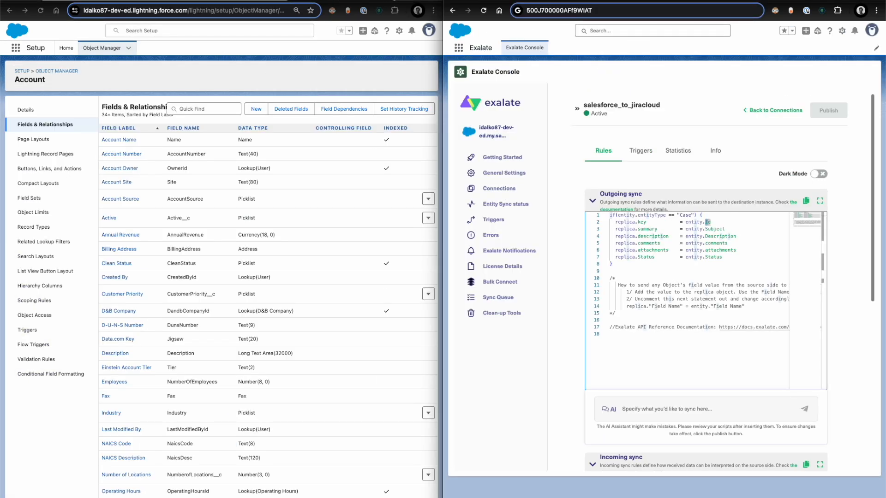
click(147, 1)
click(178, 379)
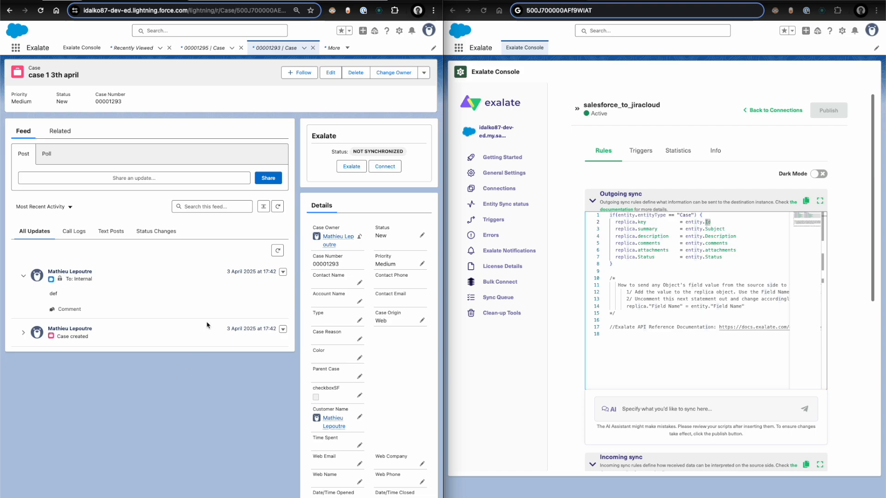
click(399, 31)
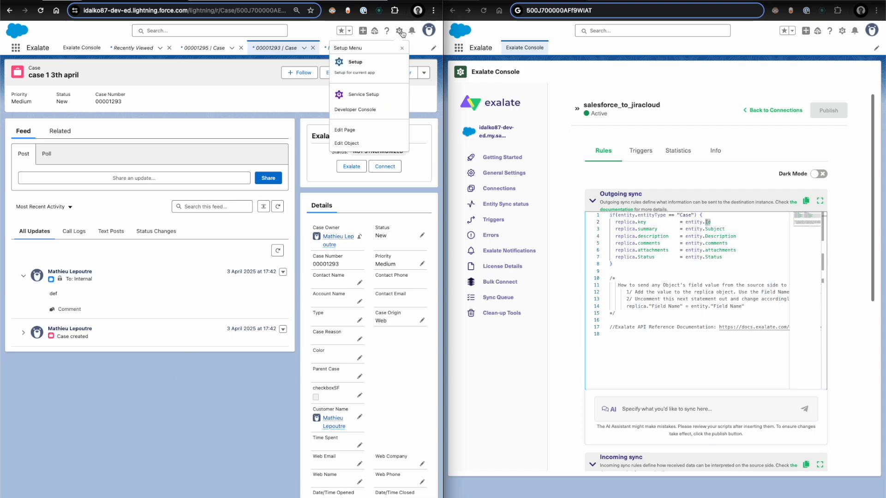
click(351, 142)
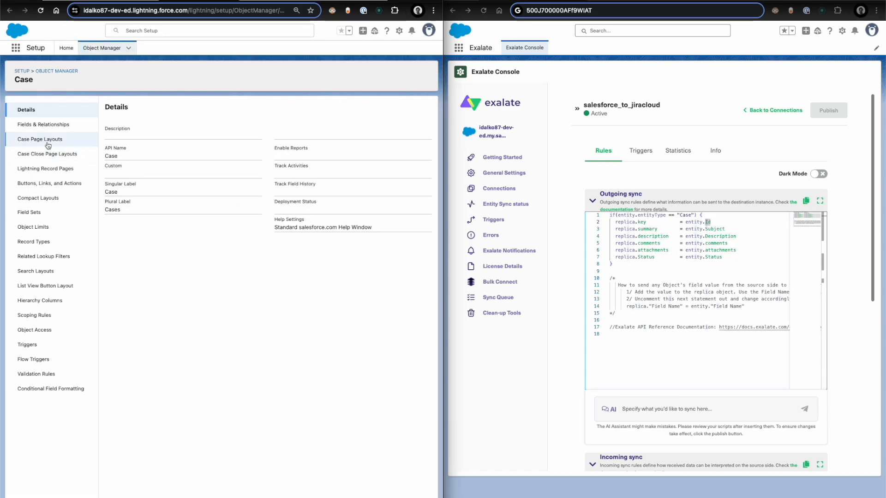
- Find the Day of Week field among the Case object's fields and copy its field name Day_of_Week__c
click(41, 125)
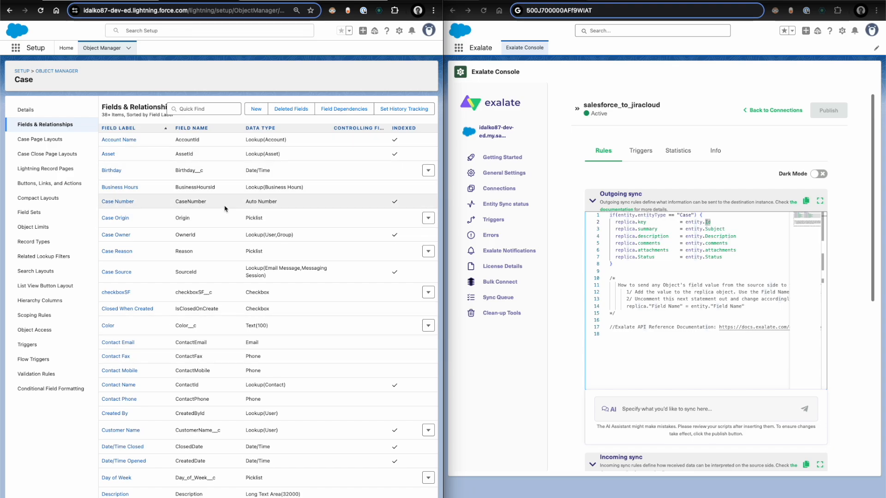
scroll(194, 360, down, 3)
double_click(204, 413)
key(ctrl+c)
- Add the line replica.dotw = entity.Day_of_Week__c below the Status line in the Salesforce outgoing sync rules
click(741, 257)
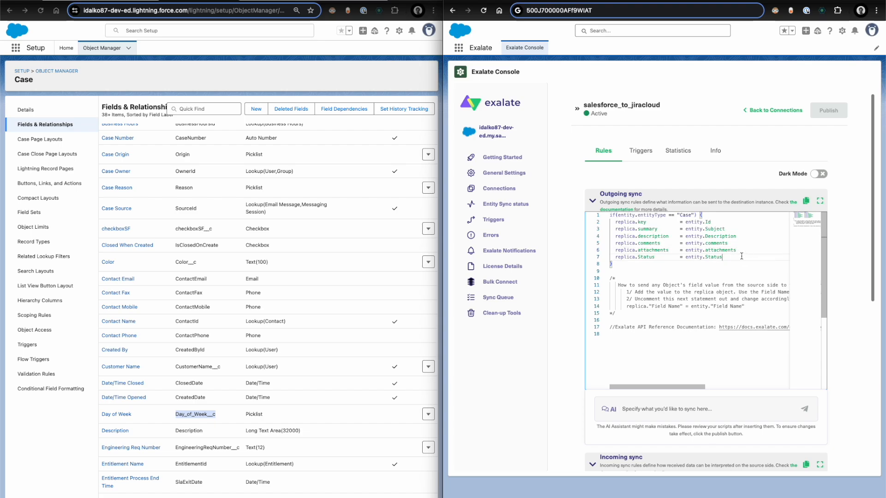
key(Return)
text(replica.d)
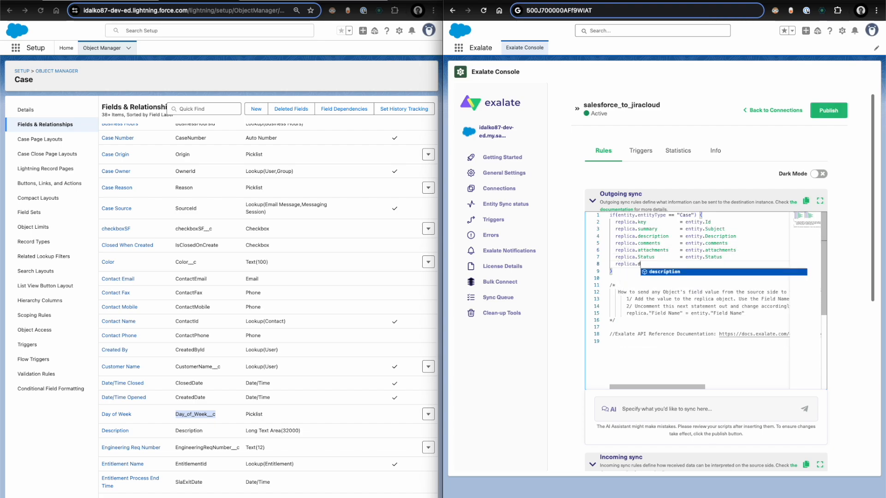
text(o)
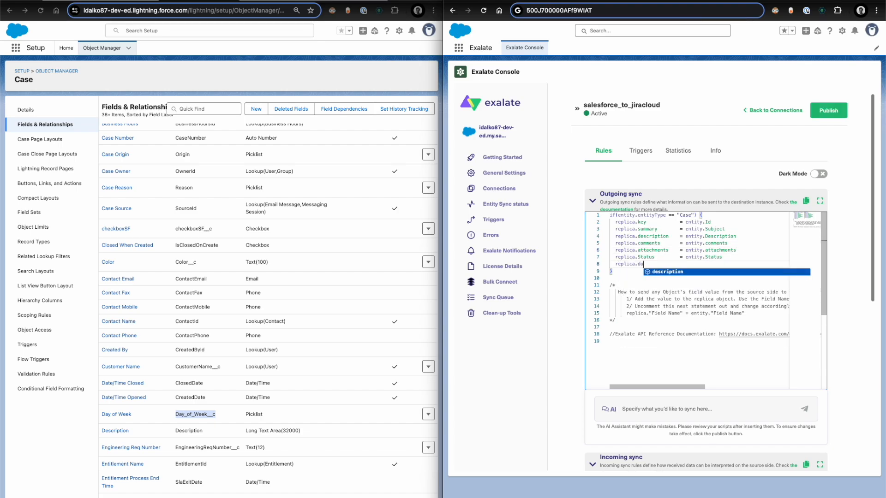
text(tw)
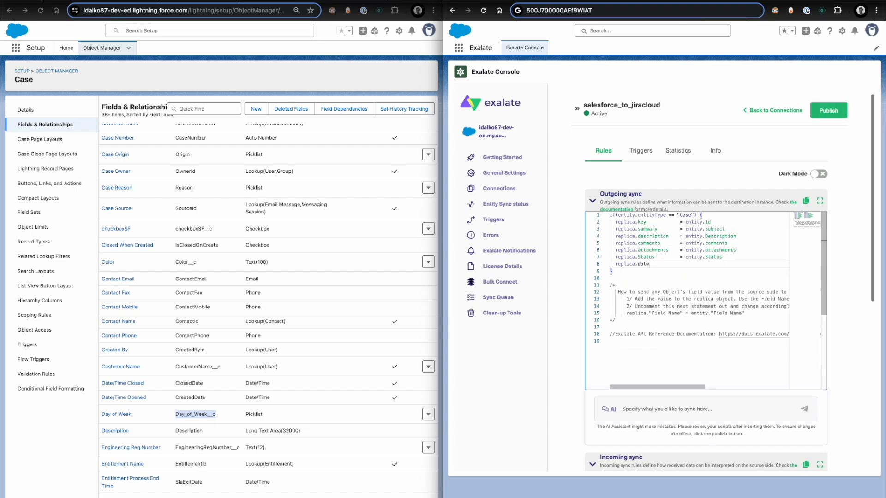
double_click(643, 265)
click(651, 264)
text(= e)
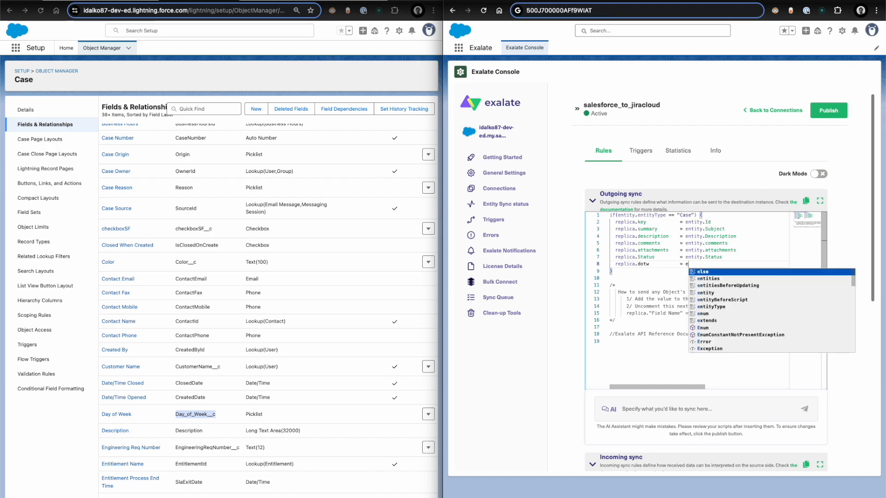
text(ntity.)
key(ctrl+v)
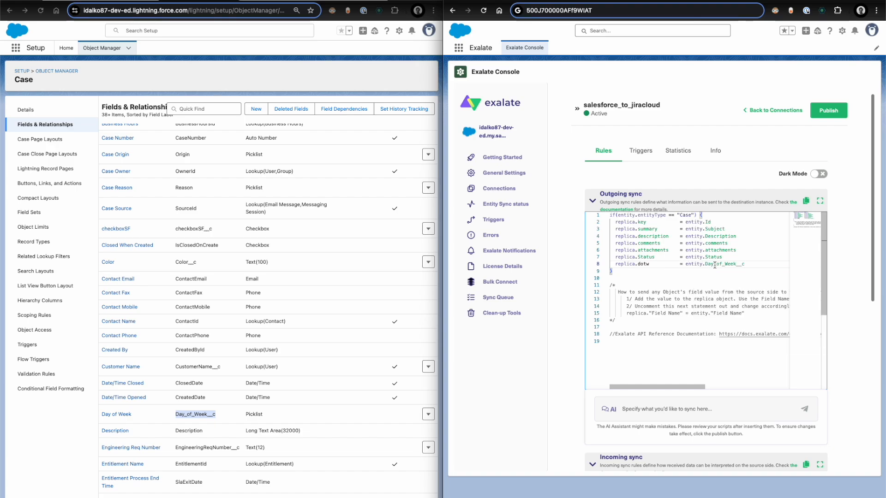
- Add replica.colorField = entity.Color__c below the dotw line in the outgoing sync rules and publish the changes
key(Return)
scroll(253, 330, down, 3)
scroll(253, 330, up, 2)
double_click(186, 226)
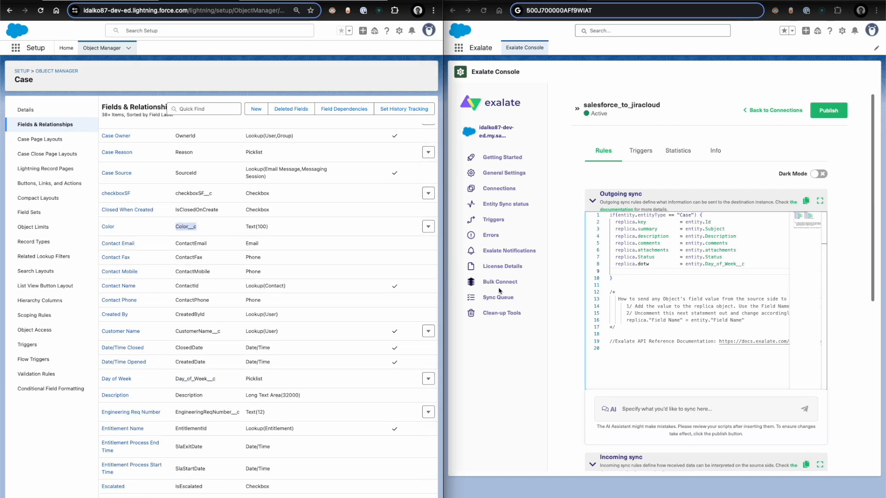
click(683, 273)
text(replica.)
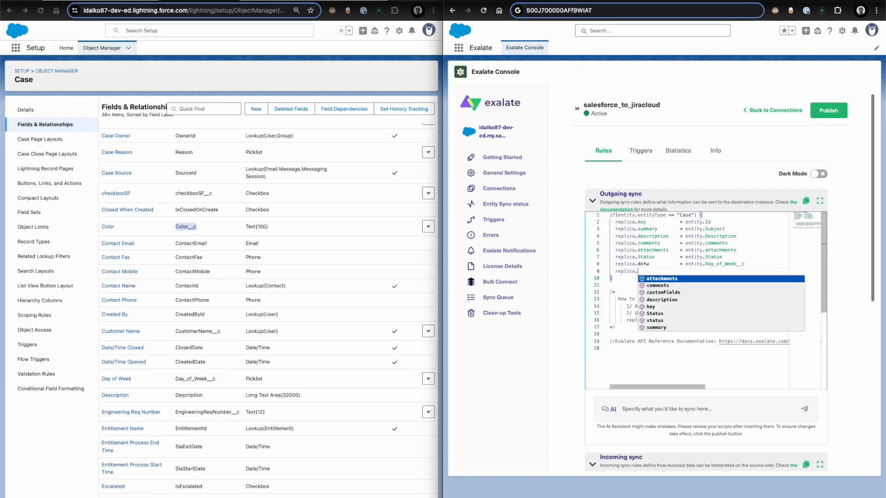
text(colorV)
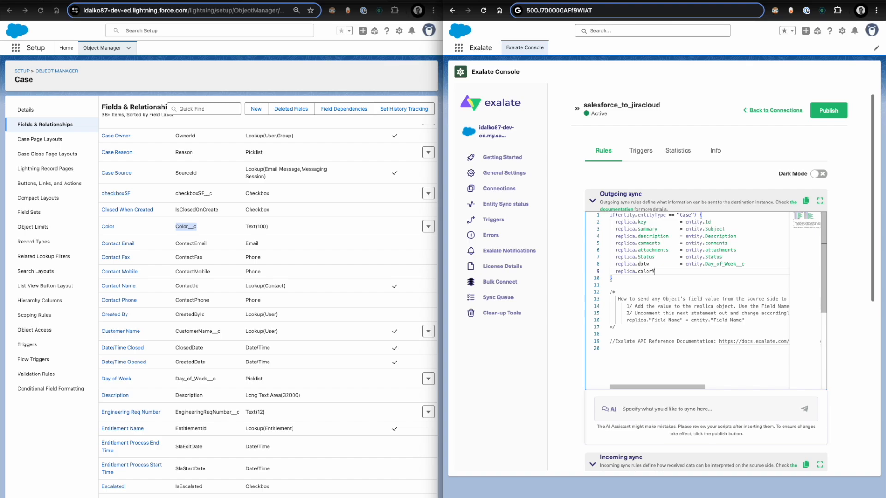
text(ara)
text(Field     = entity.Color__c)
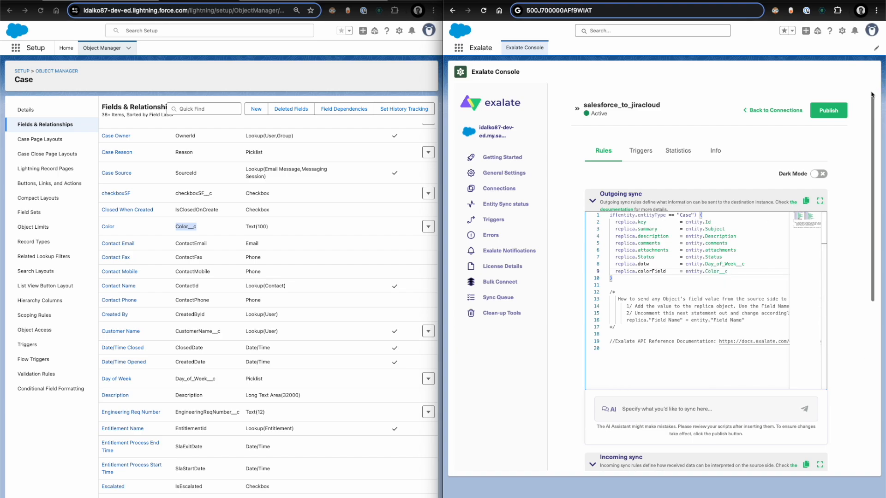
click(828, 110)
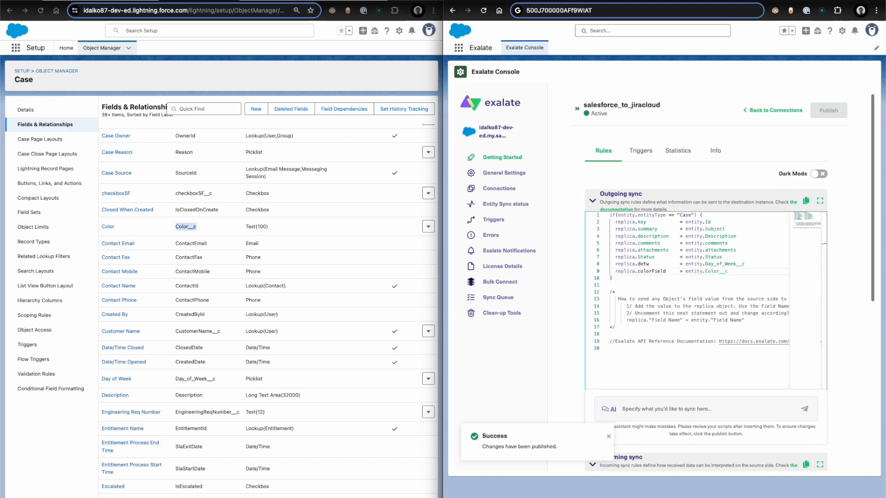
- Exalate the Salesforce case "case 1 3th april" over the salesforce_to_jiracloud connection
click(185, 2)
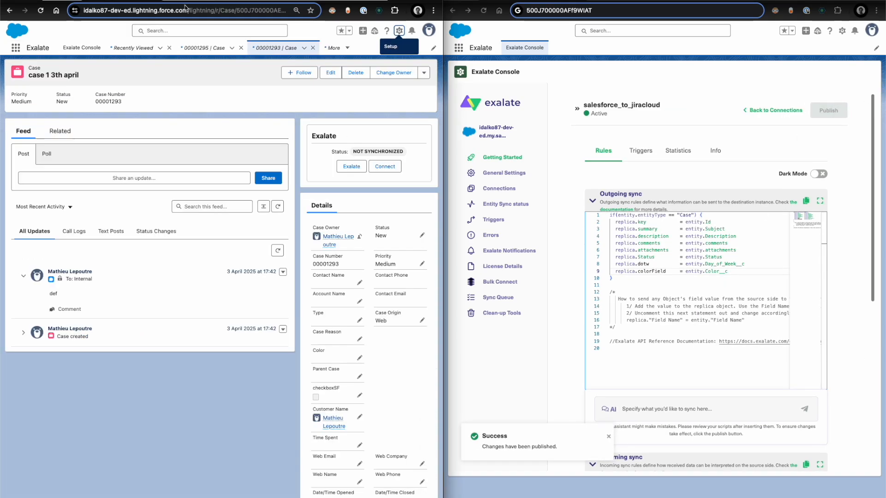
click(349, 167)
click(219, 240)
click(179, 270)
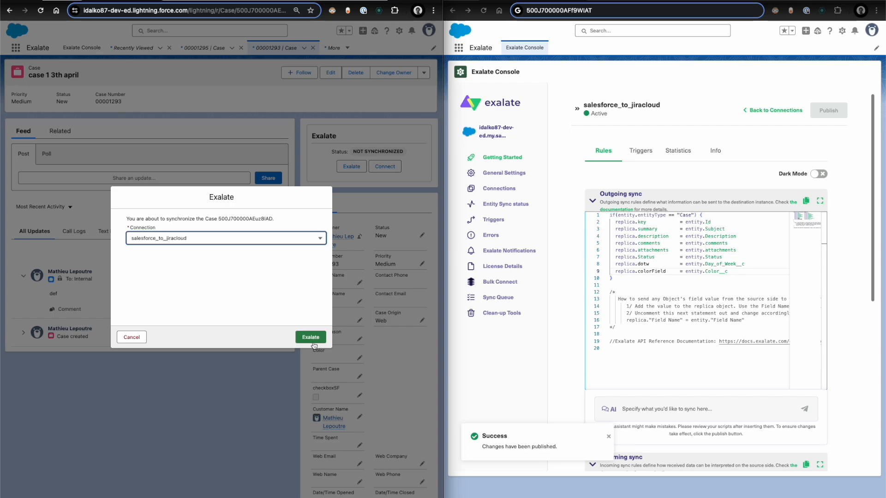
click(310, 337)
- Look up the case's Entity Sync status using the record ID from its URL, and inspect the dotw entry in its local replica
double_click(252, 10)
key(ctrl+c)
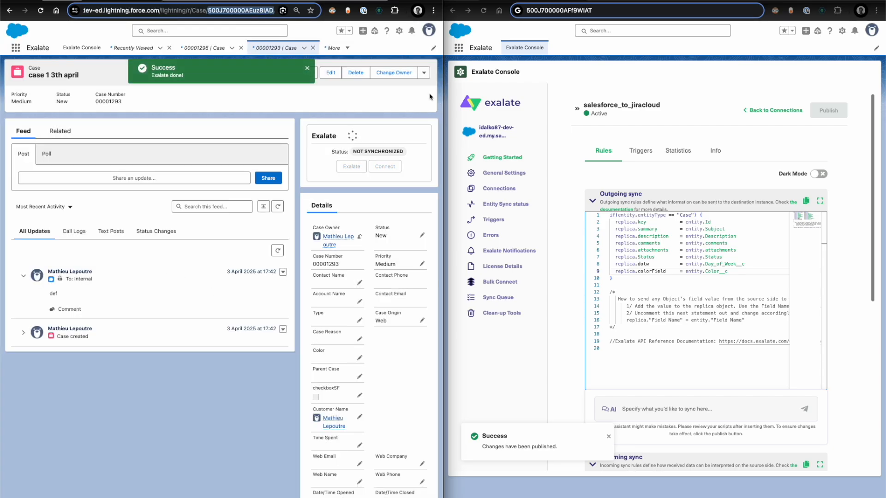
click(563, 203)
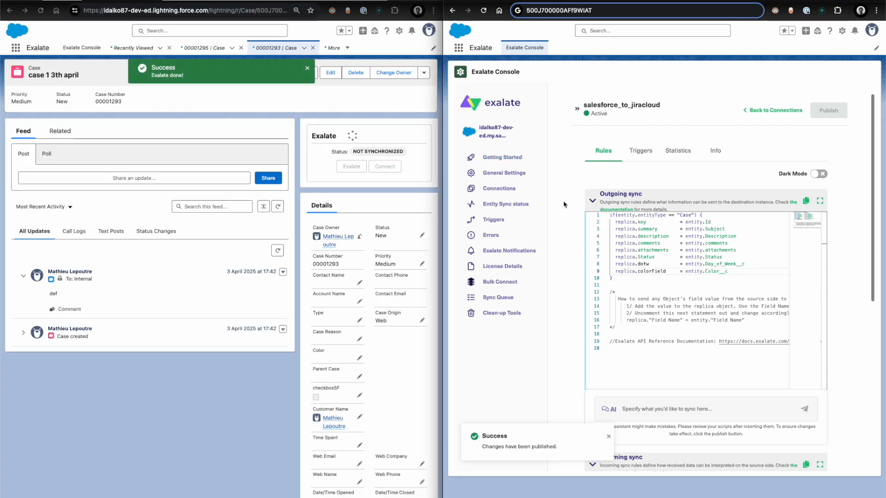
click(524, 204)
click(606, 169)
text(c)
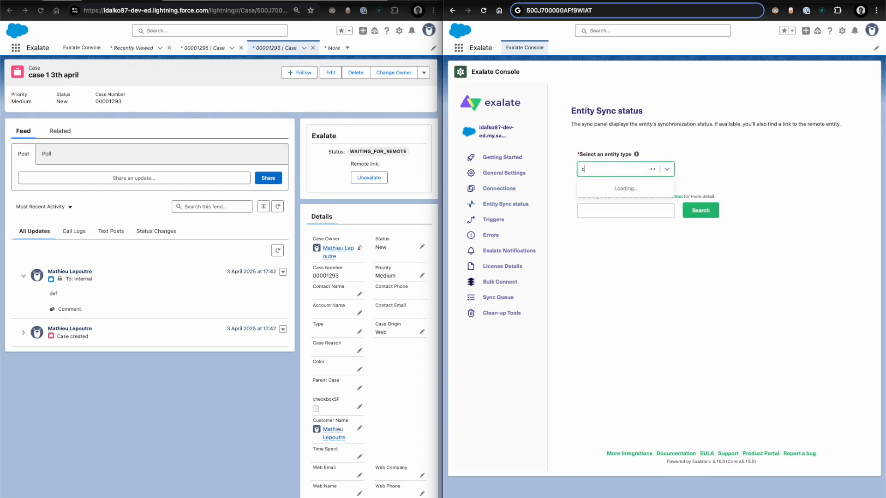
click(605, 190)
click(610, 210)
key(ctrl+v)
click(700, 210)
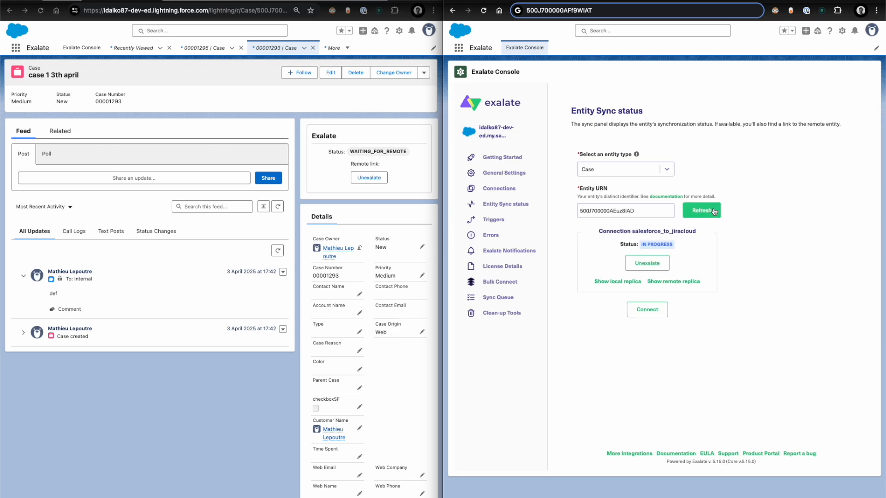
click(701, 209)
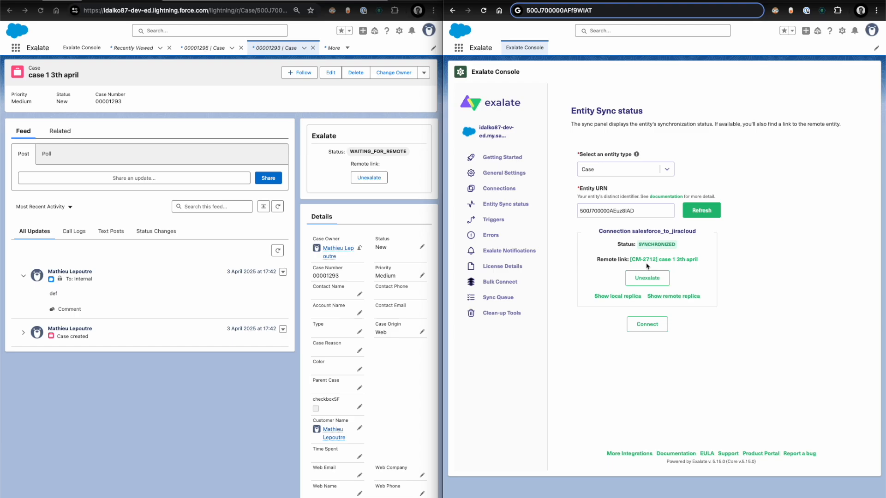
click(612, 296)
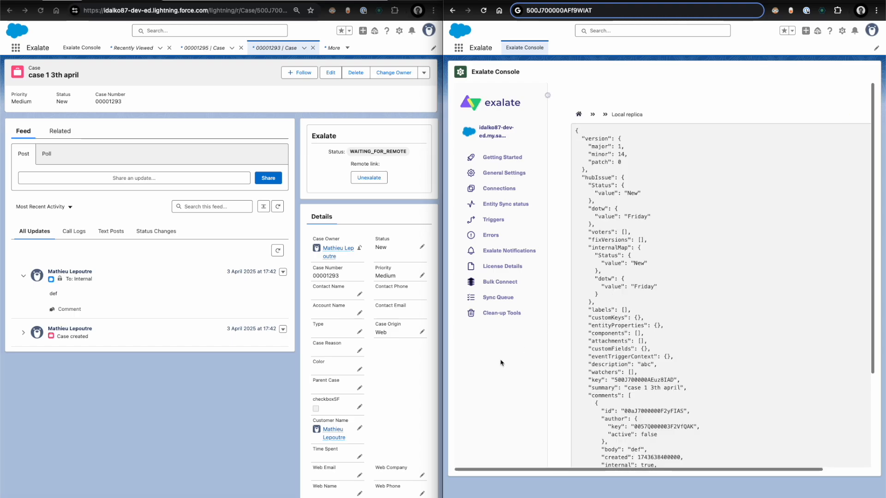
drag(591, 201, 603, 224)
- Find the Color field on the Salesforce case, set it to blue and save the case
scroll(342, 415, down, 6)
scroll(309, 331, up, 6)
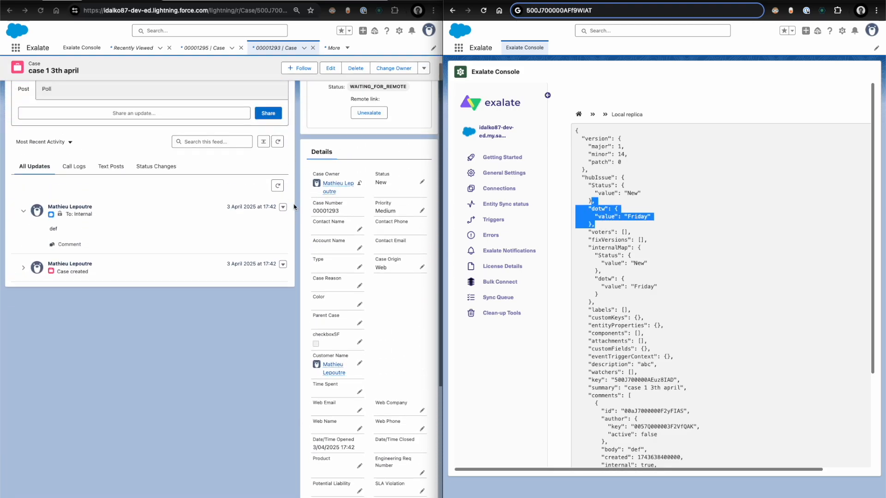
key(ctrl+f)
text(color)
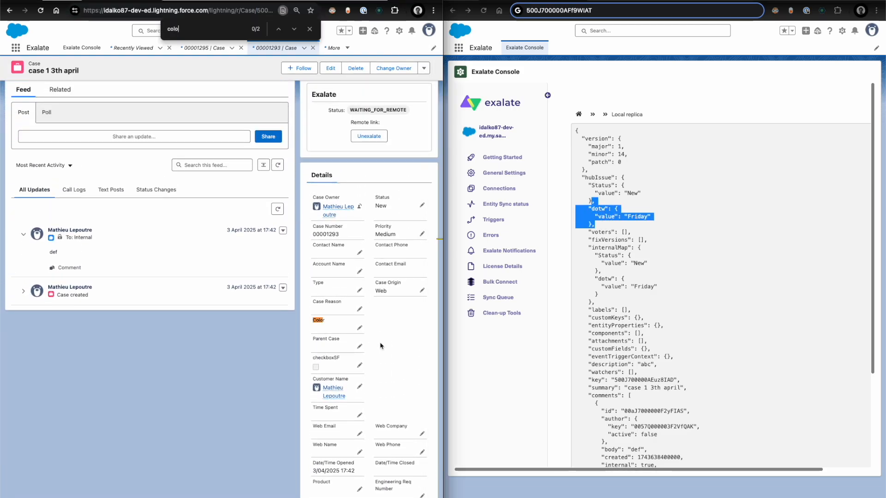
click(359, 328)
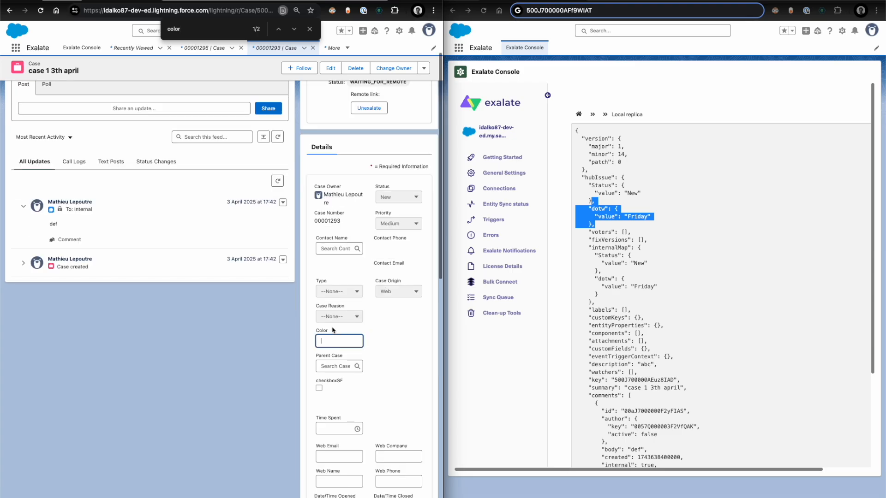
text(blue)
key(Return)
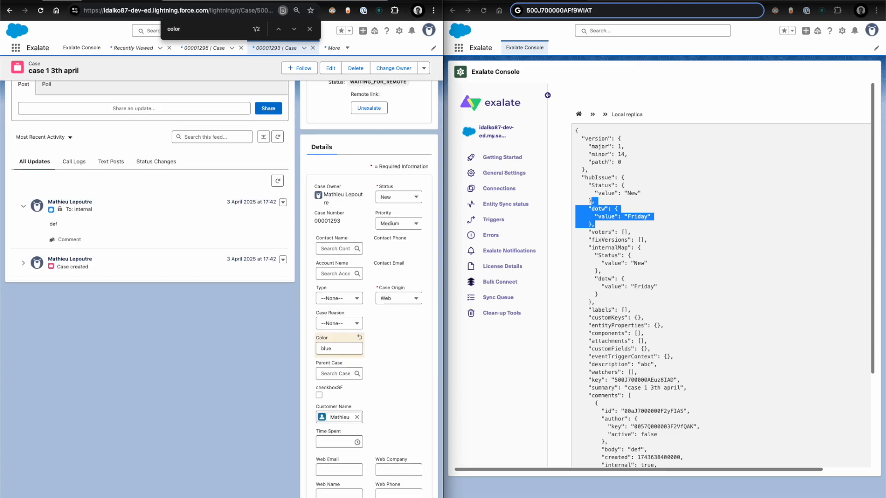
- Look up the case's sync status again by its record ID and inspect the colorField entry in the local replica
click(578, 115)
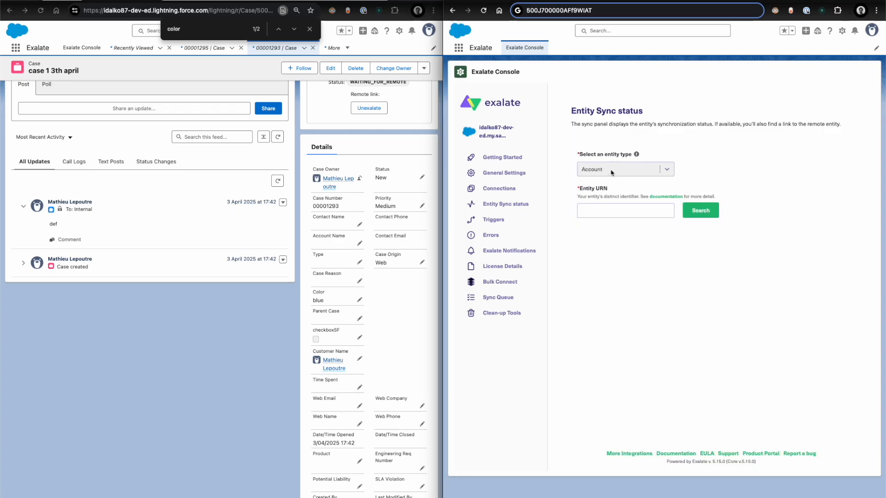
click(611, 173)
text(case)
click(595, 190)
click(600, 210)
key(ctrl+v)
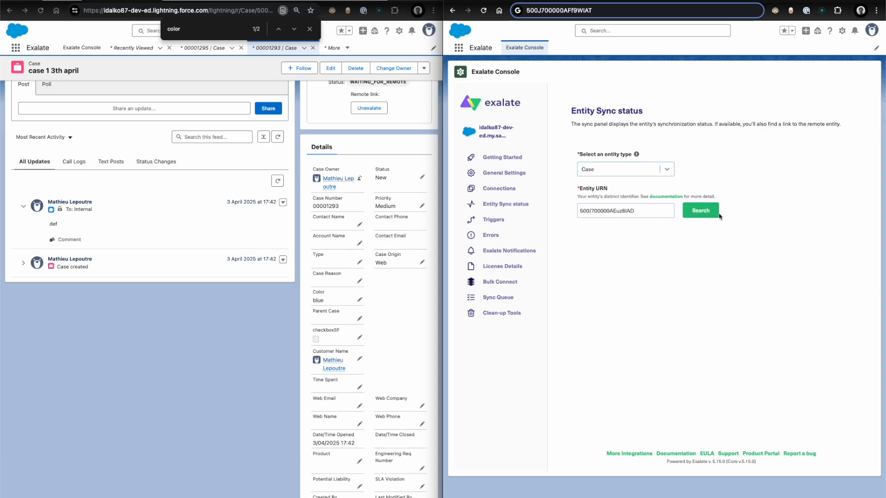
click(705, 212)
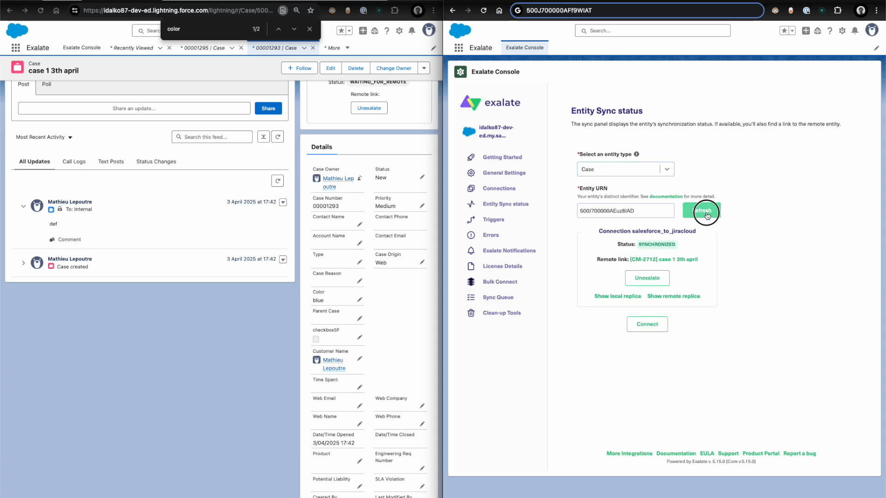
click(624, 296)
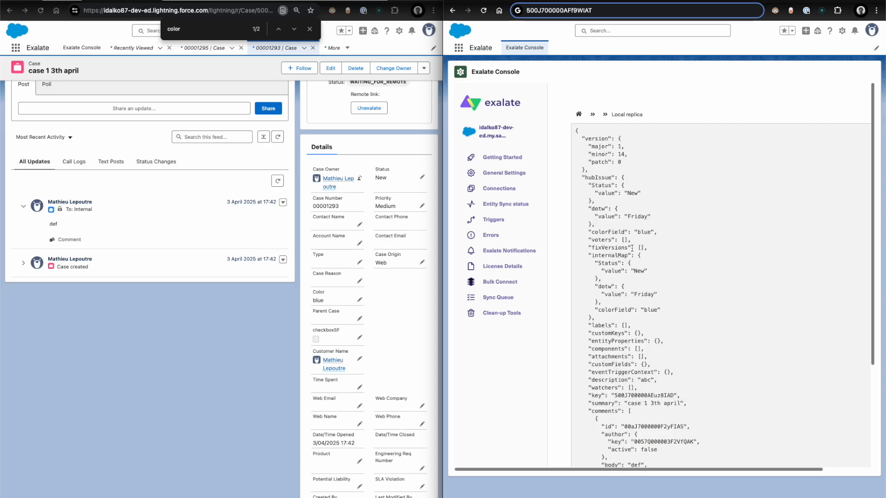
drag(601, 231, 700, 233)
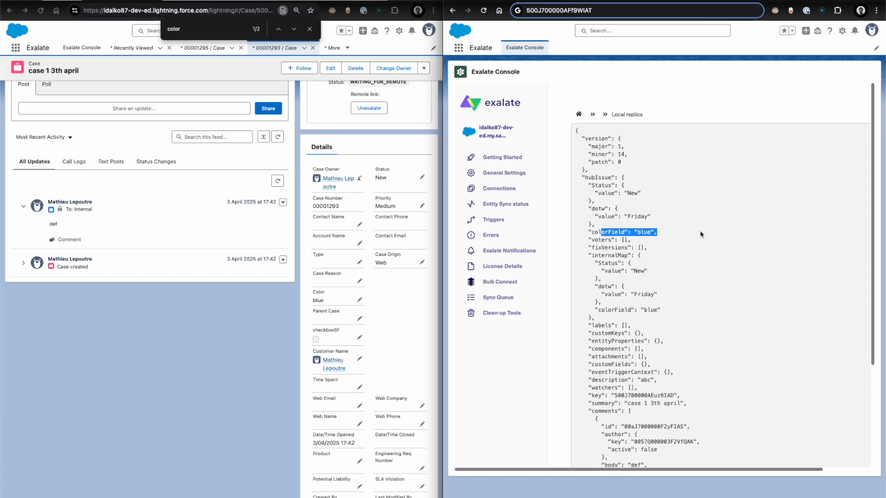
- Switch to the Jira Exalate connection rules and insert a blank line below issue.labels in the incoming sync
key(ctrl+alt+Left)
click(575, 210)
scroll(576, 221, down, 4)
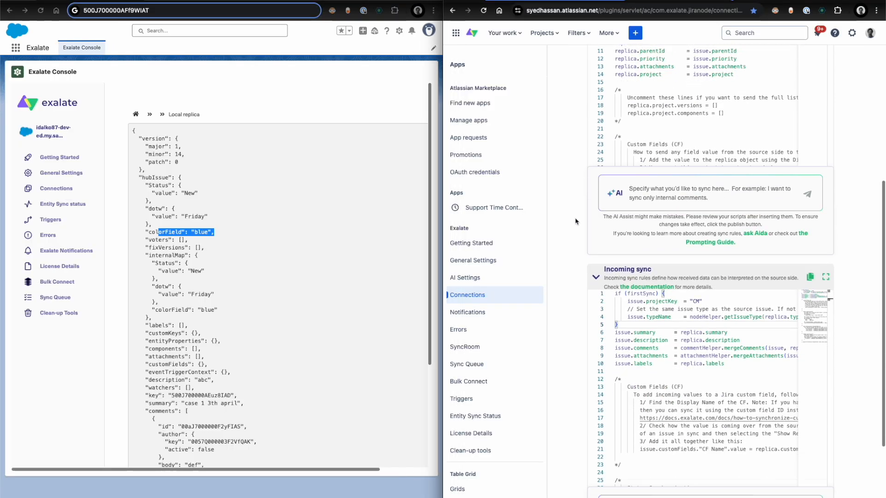
scroll(576, 221, down, 3)
click(784, 295)
key(Return)
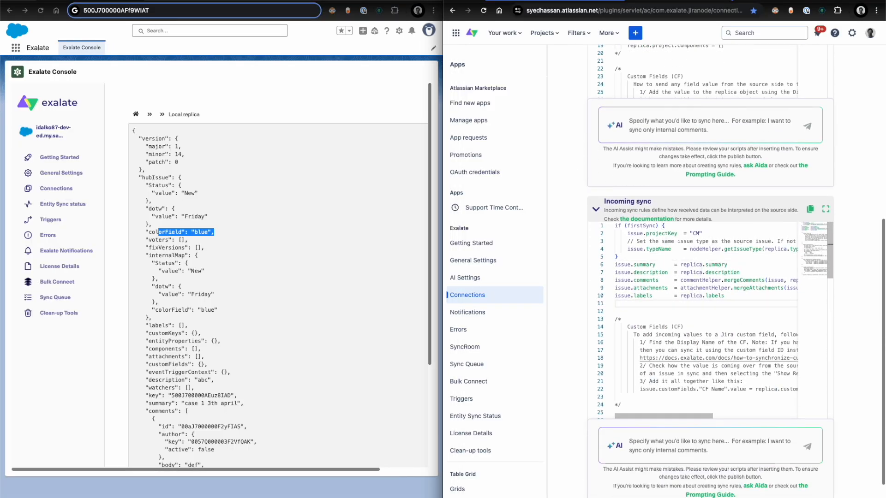
- Open the synced issue CM-2712 "case 1 3th april" from the Company Managed backlog in Jira on its full page
click(609, 1)
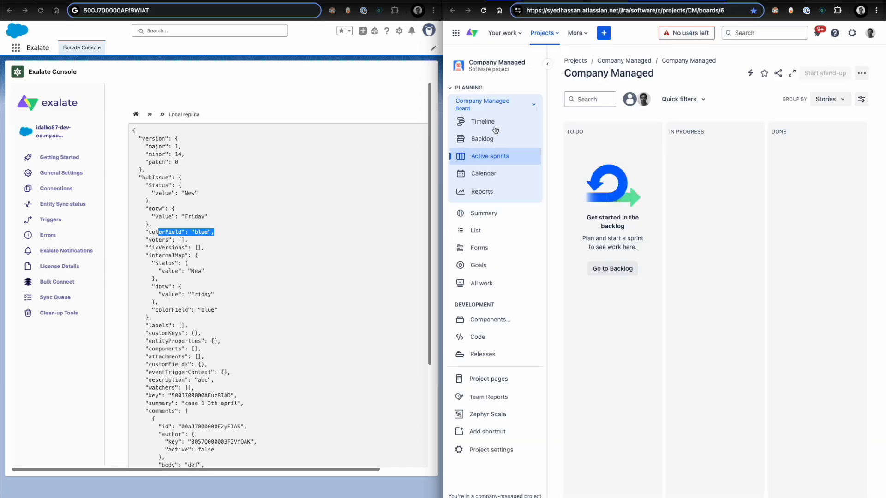
click(488, 142)
scroll(618, 301, down, 10)
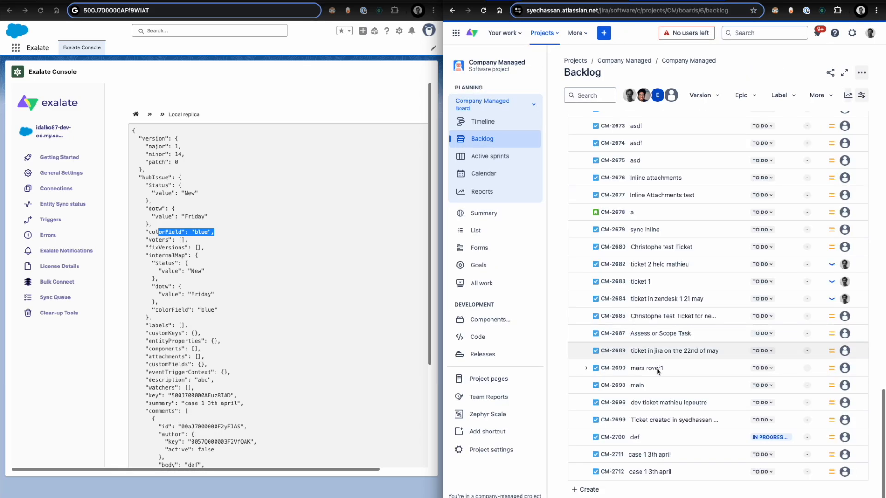
click(644, 468)
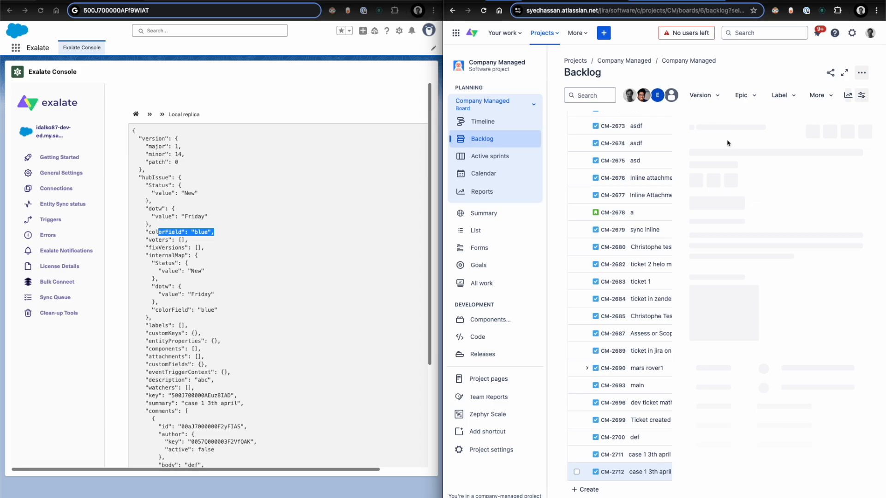
click(713, 135)
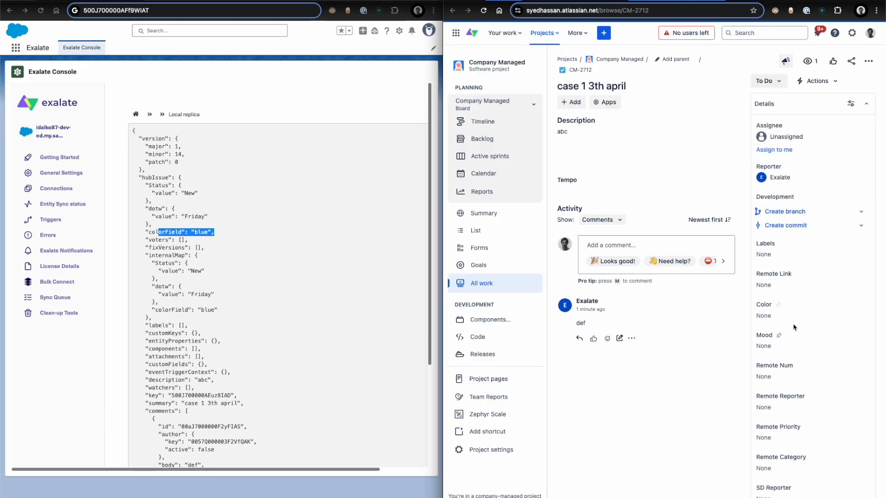
- Check the Color field's options on the Jira issue without choosing one, and select the Remote Num field's name for copying
click(767, 319)
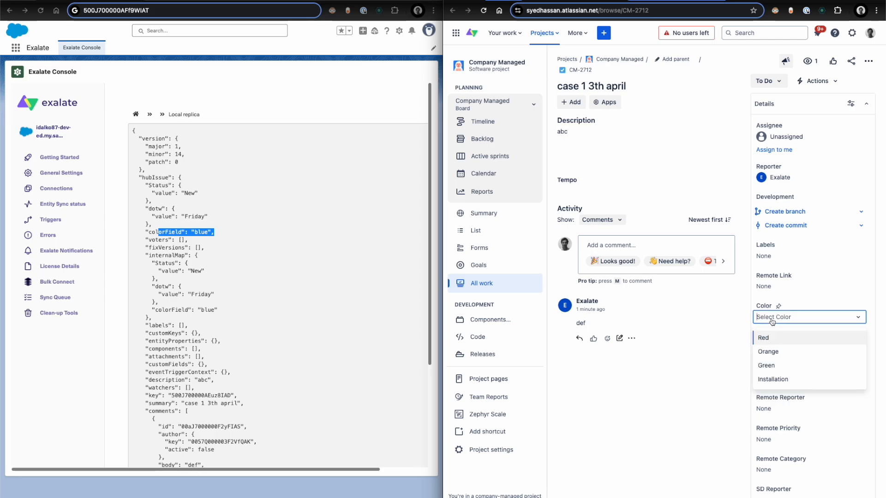
click(714, 487)
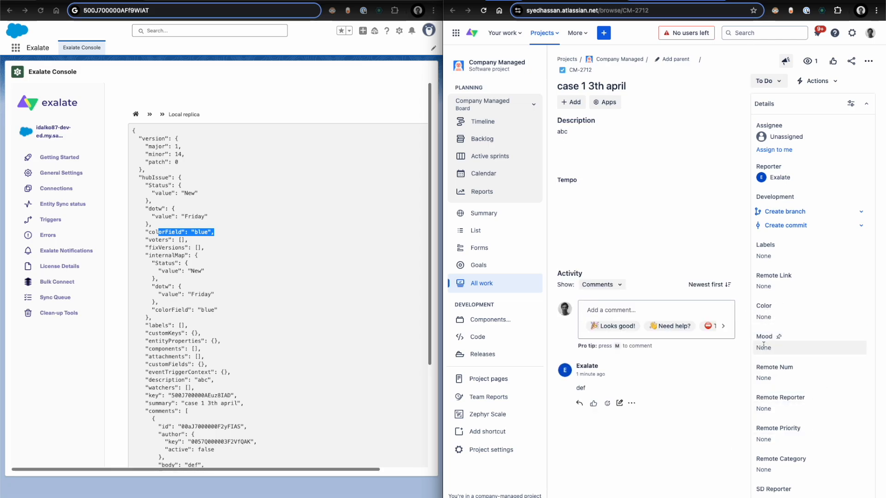
click(767, 376)
click(783, 368)
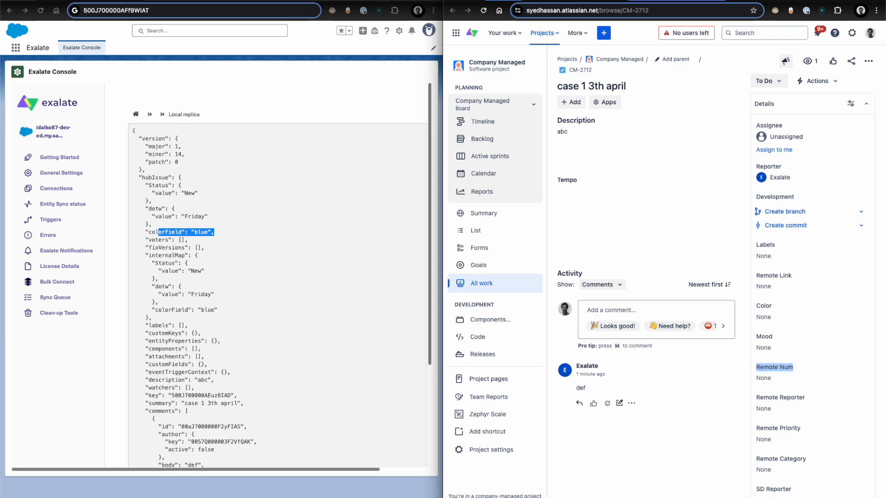
- Return to the Jira connection rules, enlarge the incoming sync editor and replace the sample line's target custom field name with Remote Num
click(668, 1)
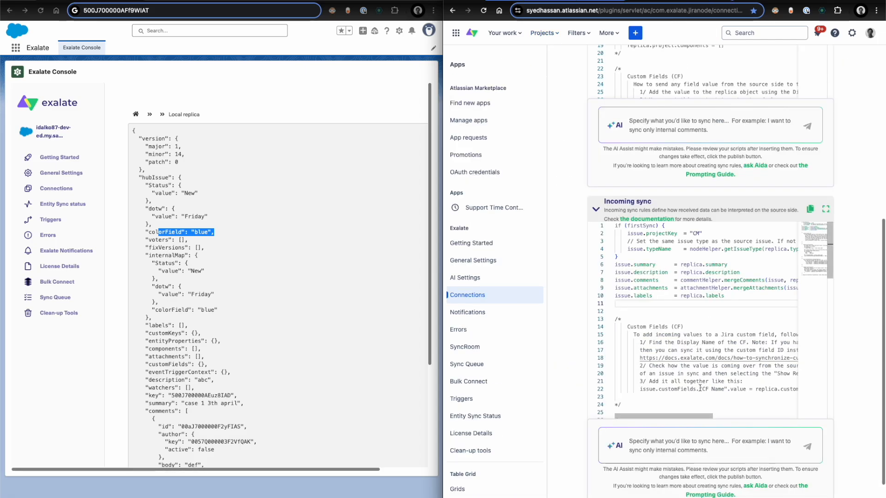
click(825, 209)
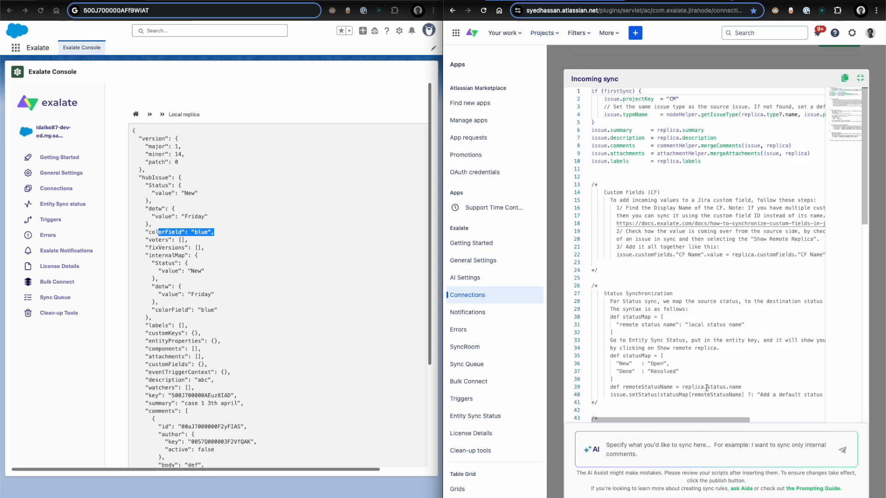
double_click(696, 257)
key(BackSpace)
key(BackSpace)
key(BackSpace)
key(BackSpace)
text(Remote Num)
key(BackSpace)
key(BackSpace)
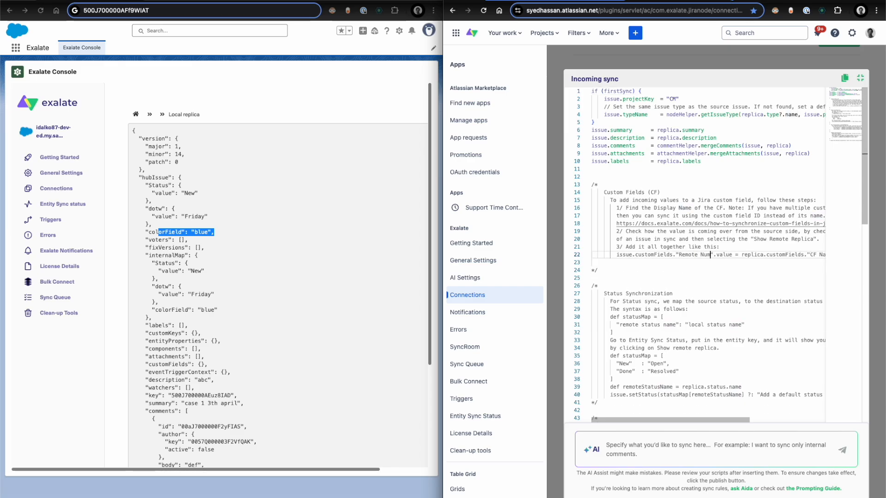
- Move the Remote Num assignment out of the Custom Fields comment to the blank line below issue.labels
key(shift+super+Right)
key(super+x)
key(super+Up)
click(734, 169)
key(super+v)
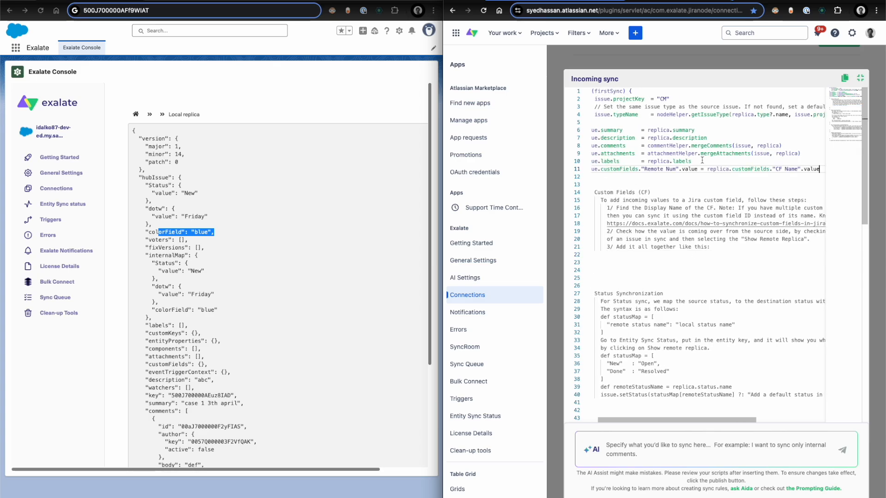
- Replace the source of the Remote Num assignment with replica.dotw.value
click(731, 169)
key(shift+super+Right)
key(BackSpace)
text(dotw.)
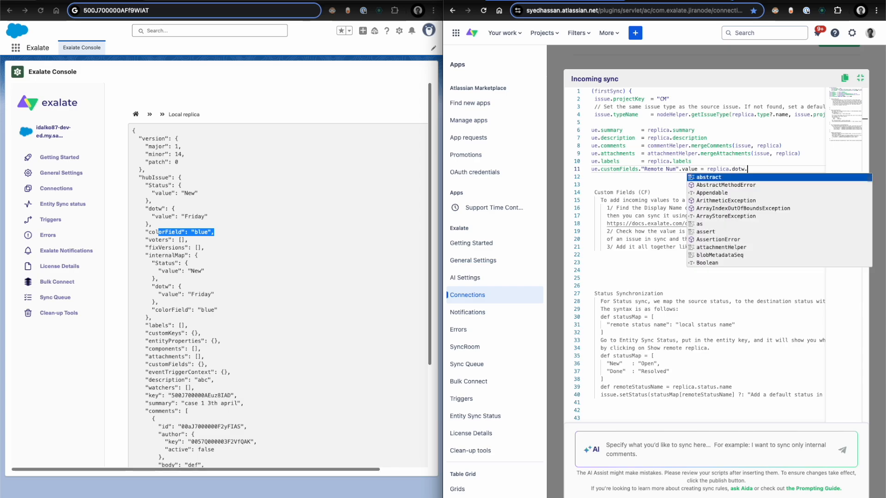
text(vllue)
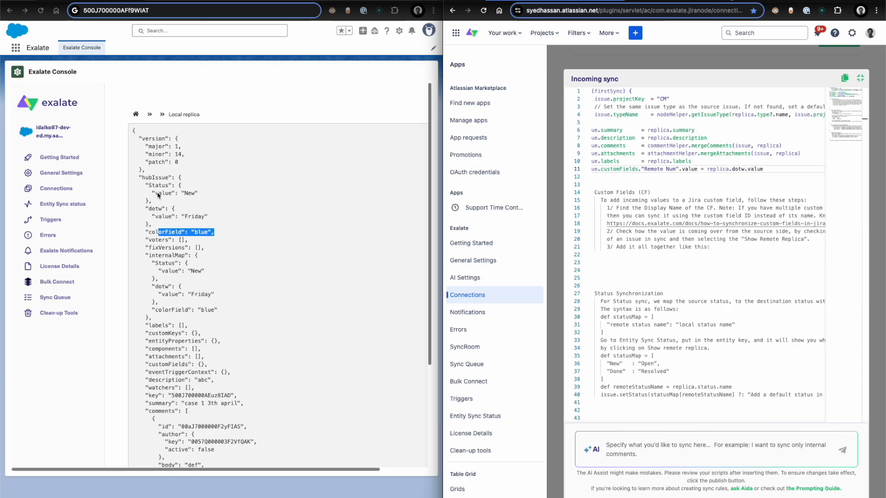
- Check the dotw and colorField entries in the Salesforce replica and append + " " + replica.colorField to the Remote Num assignment
click(191, 210)
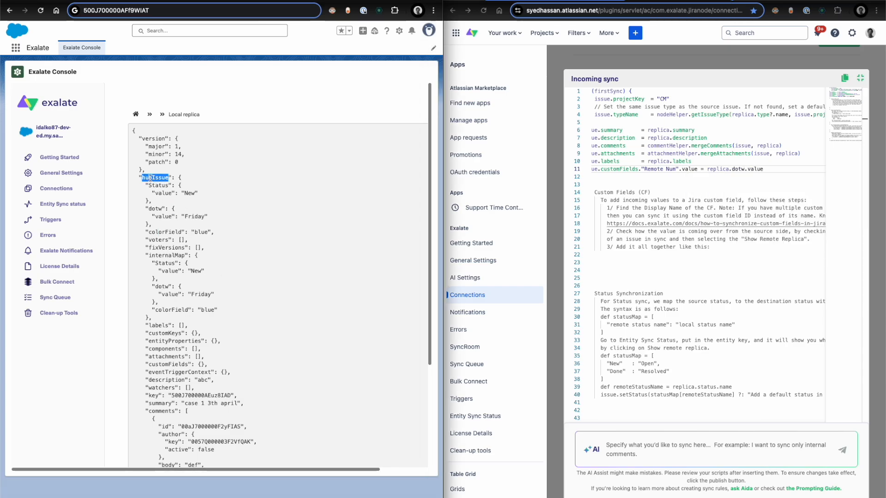
double_click(155, 209)
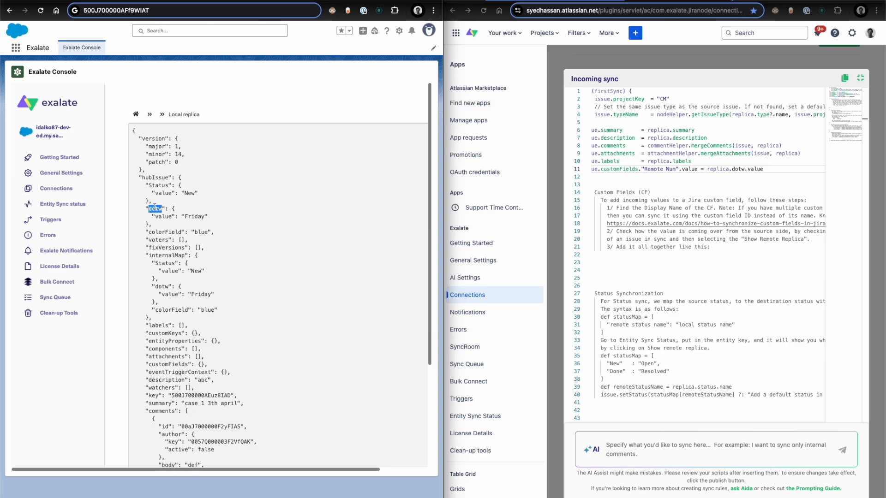
double_click(163, 217)
click(766, 169)
text(" )
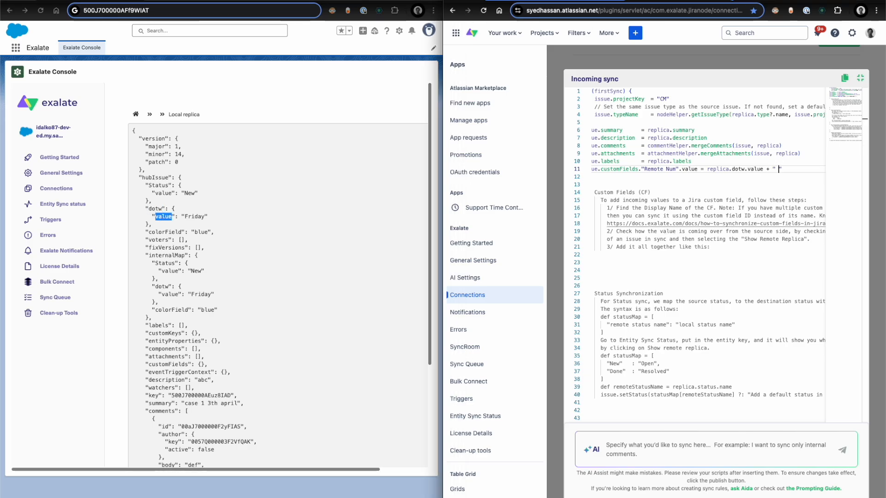
text(+)
double_click(165, 232)
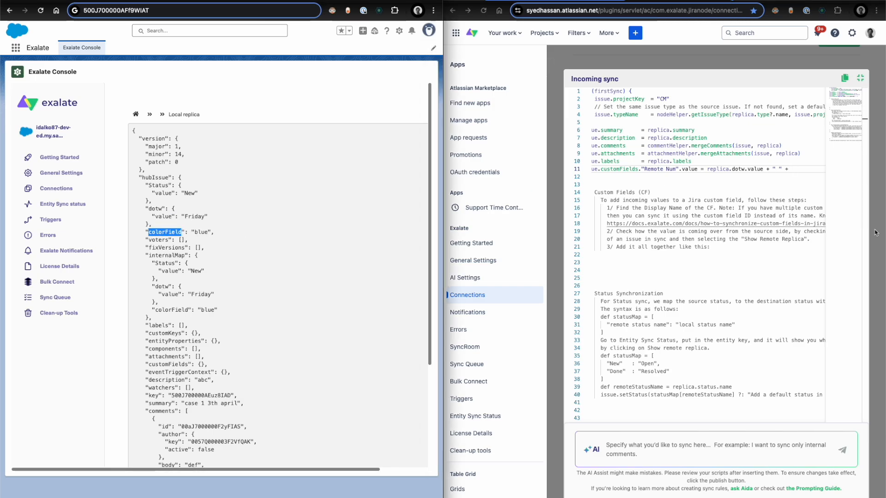
click(805, 169)
text(replica.colorField)
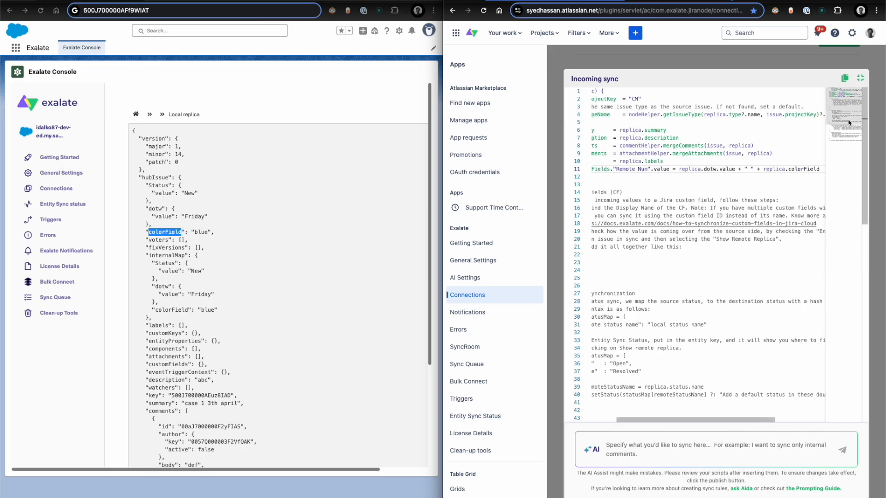
- Close the enlarged incoming sync editor and publish the Jira connection's rule changes
click(859, 78)
scroll(864, 111, up, 10)
click(844, 101)
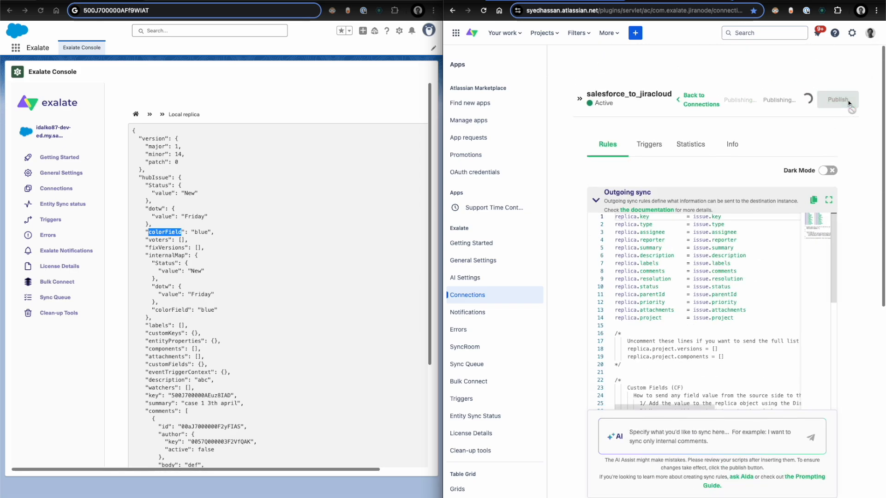
- Switch to the Salesforce case "case 1 3th april" and share the update "hello update!" in its feed
drag(369, 0, 734, 129)
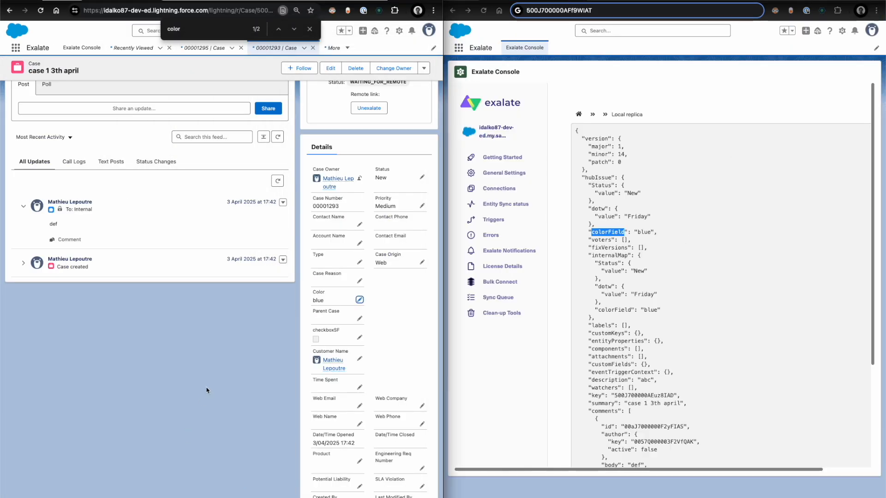
scroll(203, 387, up, 3)
click(100, 183)
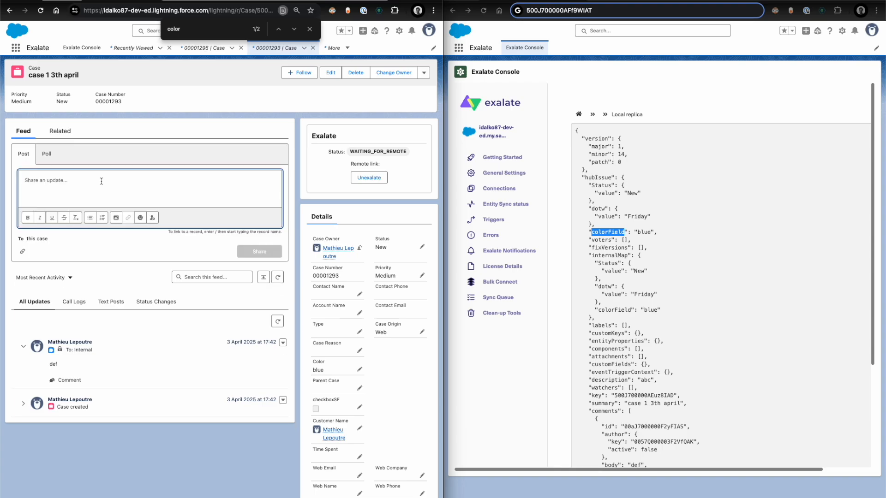
text(hello update!)
click(250, 252)
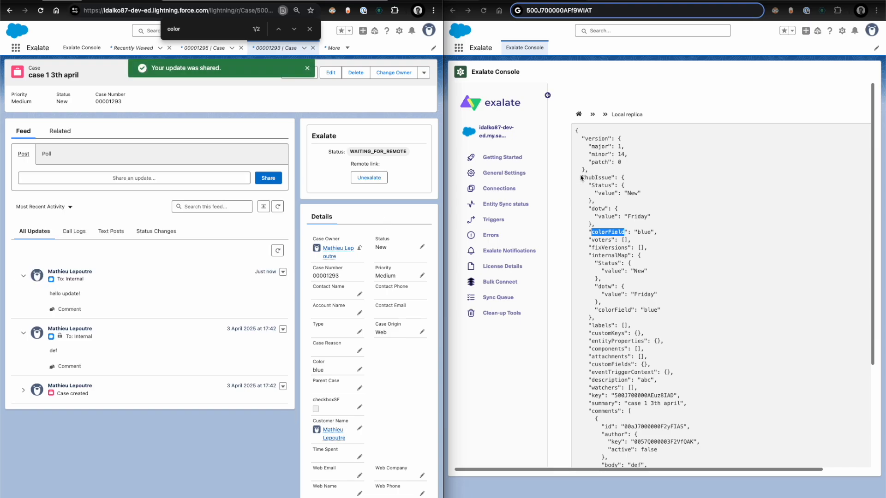
- Open the salesforce_to_jiracloud connection in the Salesforce Exalate Console and review the replica lines in its outgoing sync
click(499, 188)
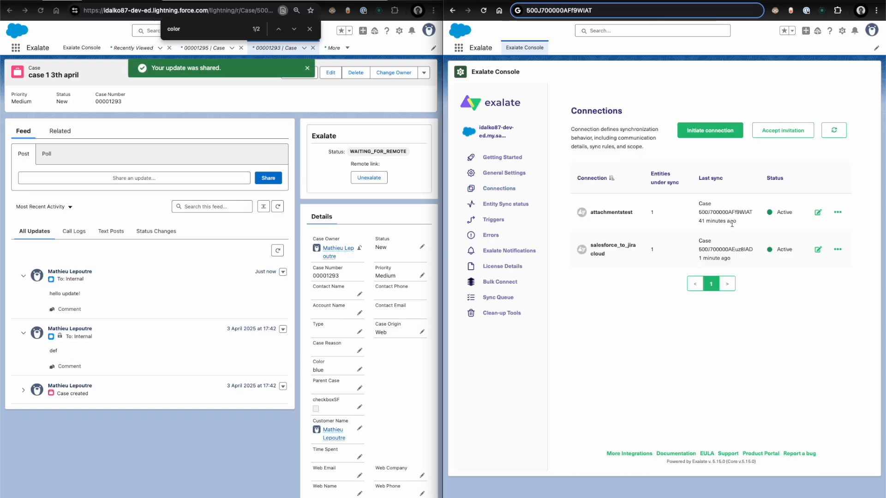
click(818, 249)
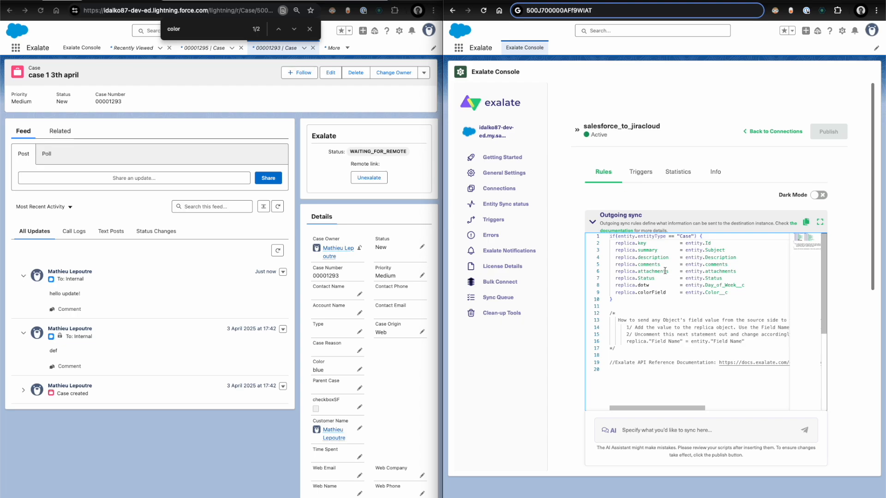
double_click(617, 244)
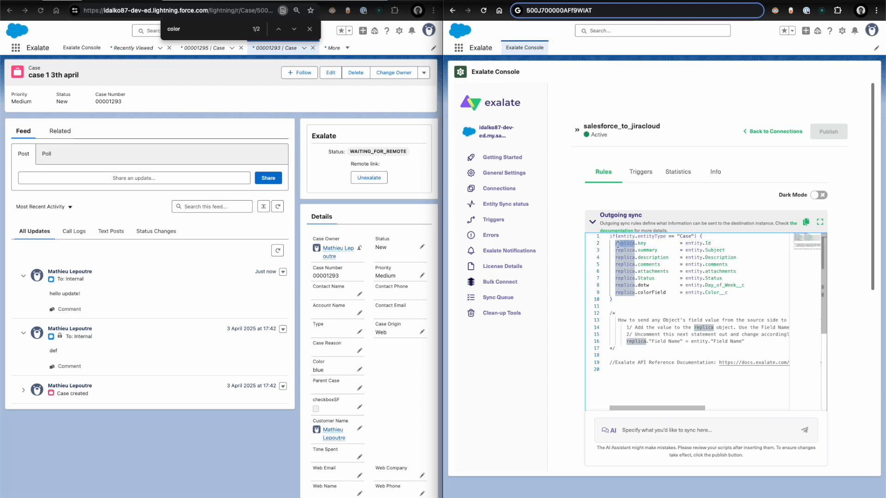
- Look up the entity sync status of the Salesforce case using entity type Case and its record ID
click(505, 202)
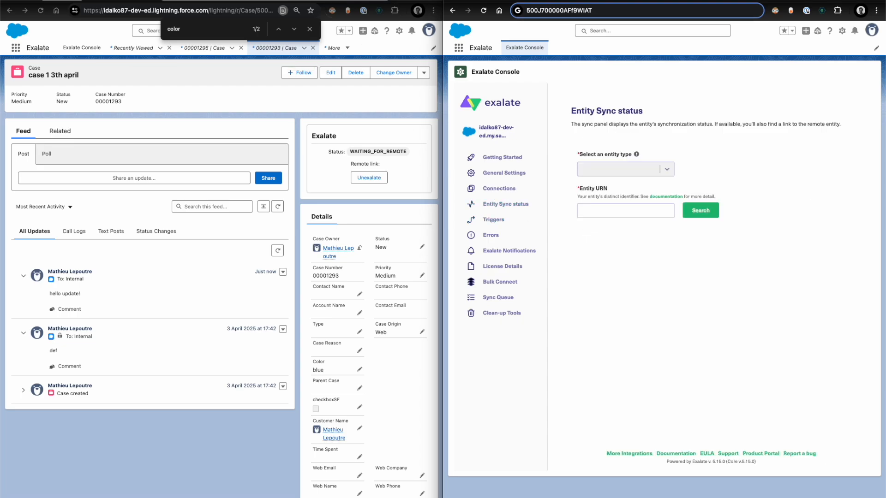
double_click(254, 11)
click(606, 211)
click(617, 173)
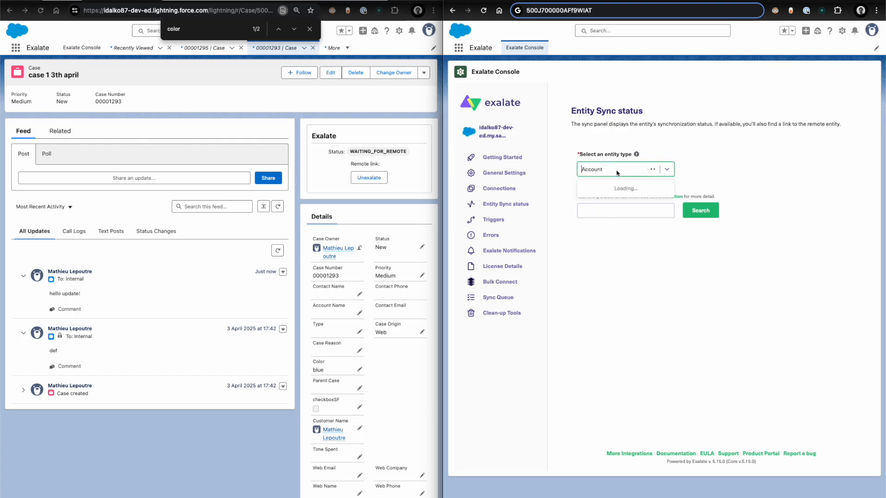
click(617, 188)
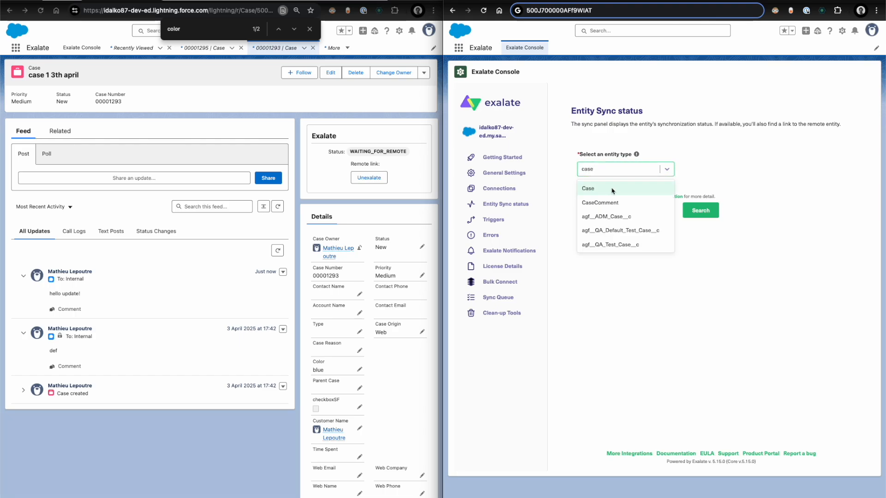
click(606, 210)
text(500J700000AEuz8IAD)
click(711, 212)
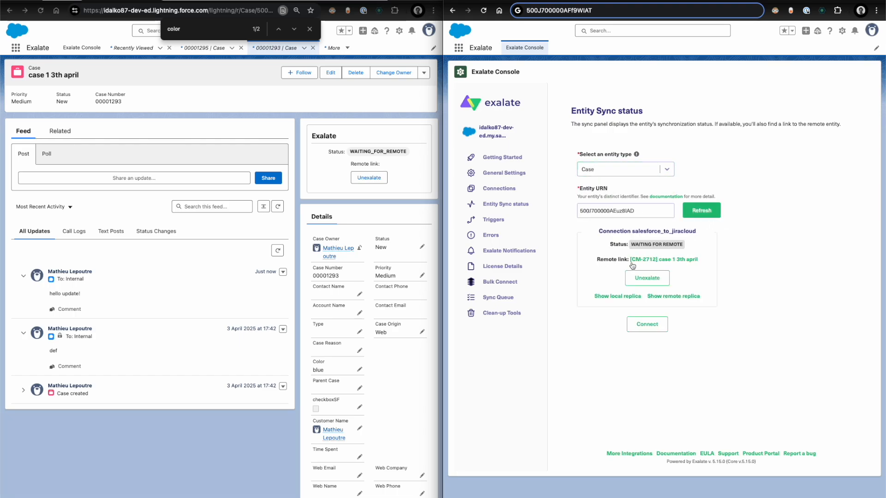
- Open the case's local replica and inspect the Status, dotw, colorField and comments entries
click(615, 296)
drag(592, 185, 592, 240)
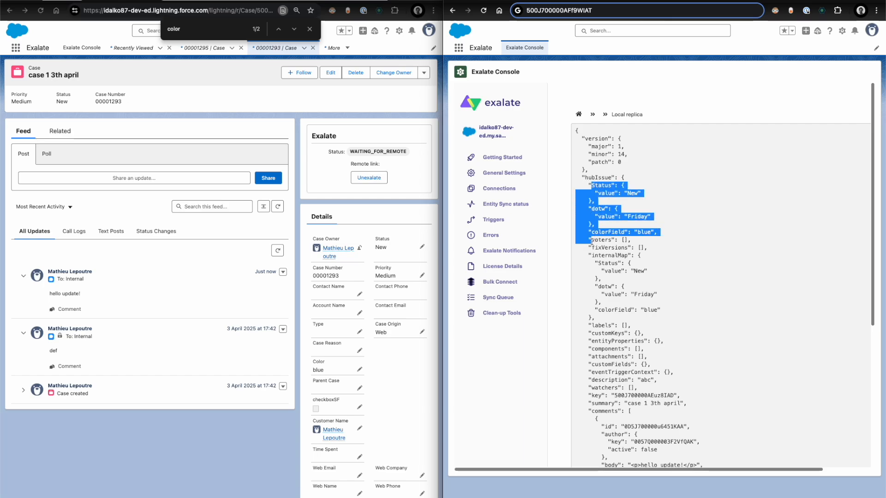
scroll(671, 419, down, 3)
scroll(671, 397, down, 1)
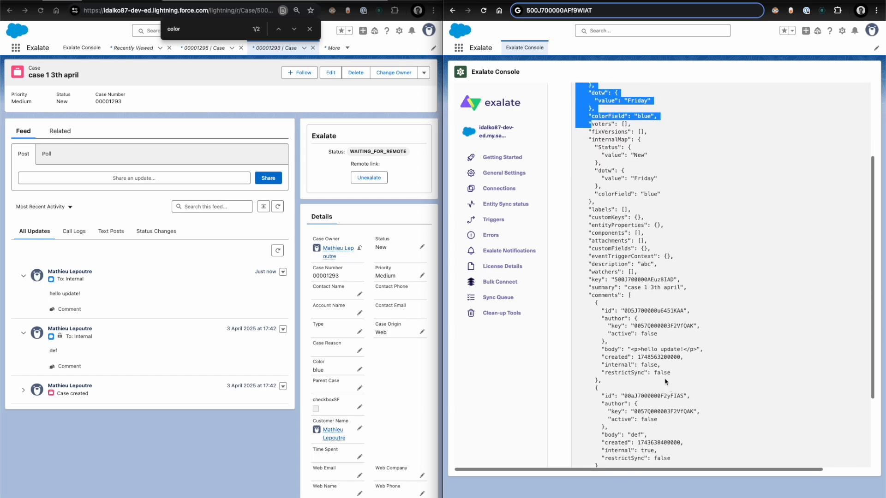
click(654, 352)
- Switch back to issue CM-2712 in Jira and compare its comments and detail fields with the Salesforce case
key(ctrl+alt+Left)
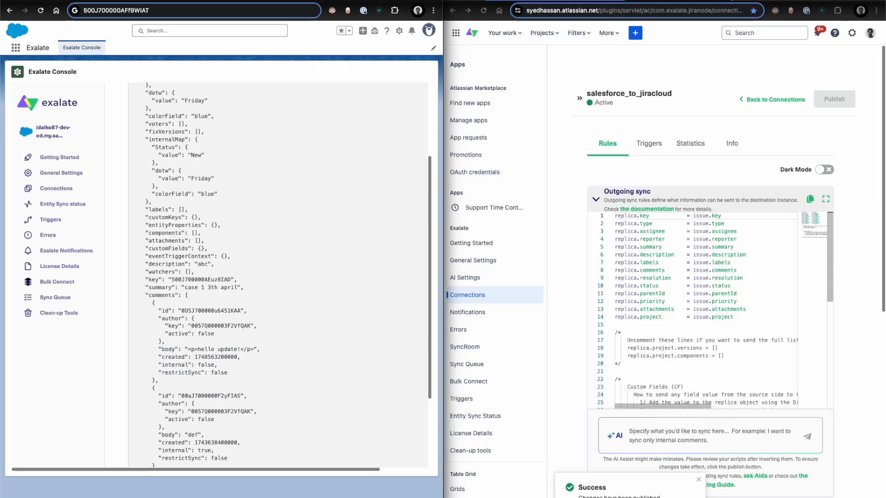
key(ctrl+Tab)
click(663, 469)
scroll(770, 368, up, 5)
scroll(770, 368, right, 3)
scroll(771, 370, down, 2)
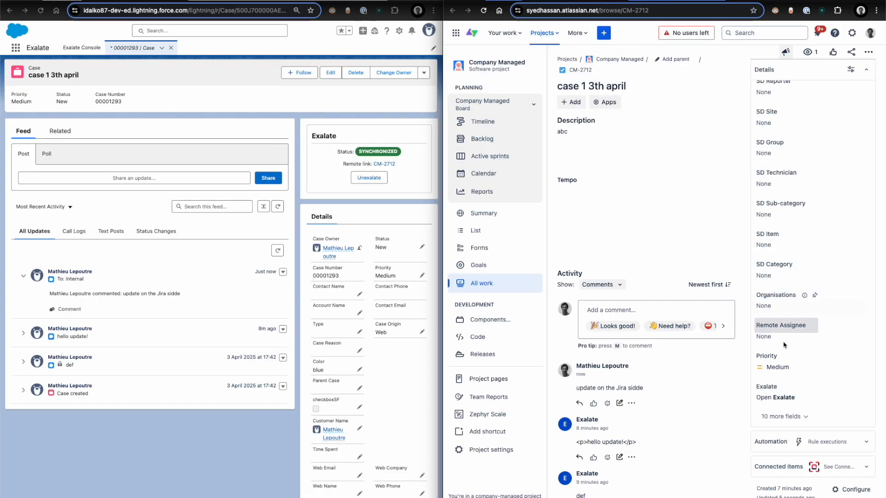
scroll(768, 203, up, 6)
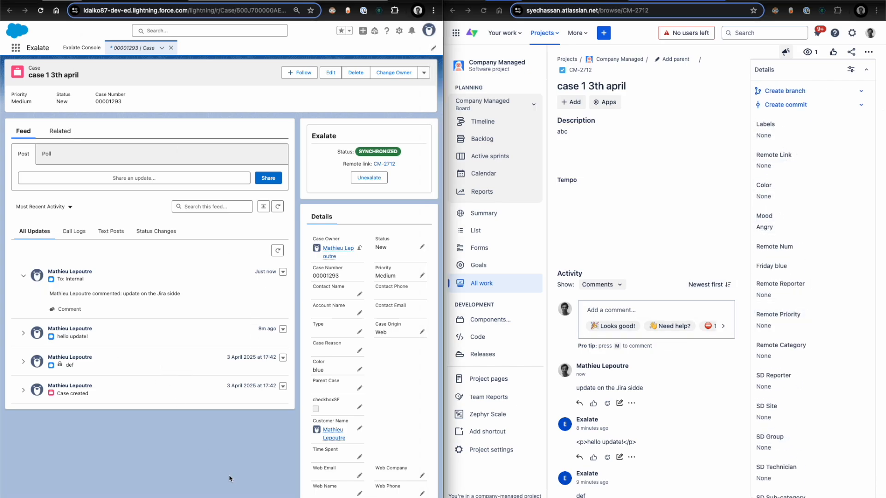
scroll(257, 407, down, 6)
scroll(246, 296, up, 3)
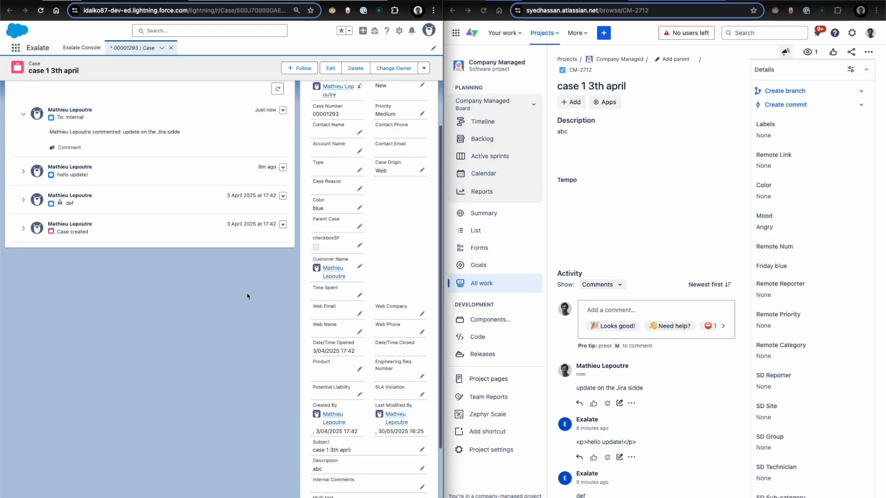
- Add replica.mood = issue.Mood below replica.project in the Jira connection's outgoing sync, based on the issue's Mood field, and publish the rules
double_click(764, 216)
key(ctrl+Tab)
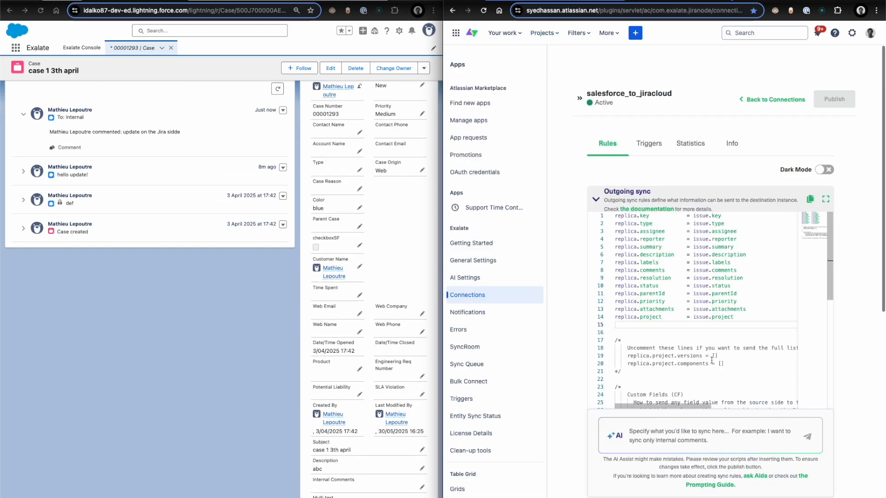
click(713, 323)
text(replica.mood)
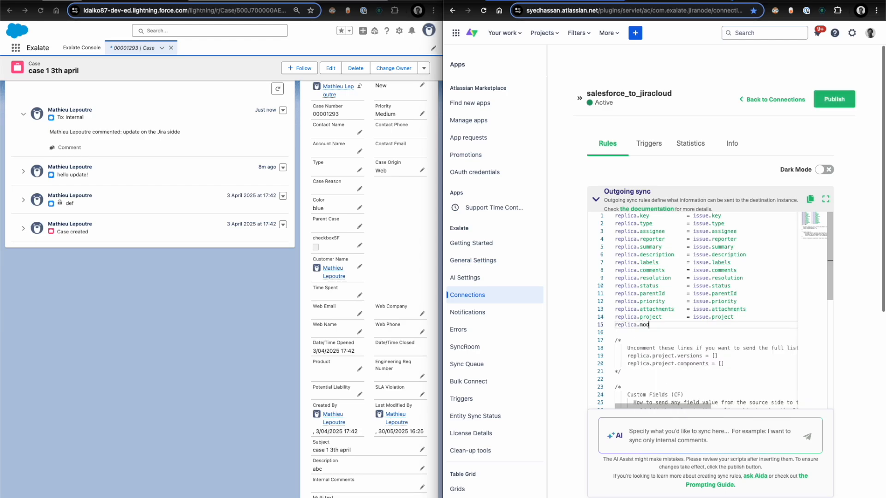
text( = issue.Mood)
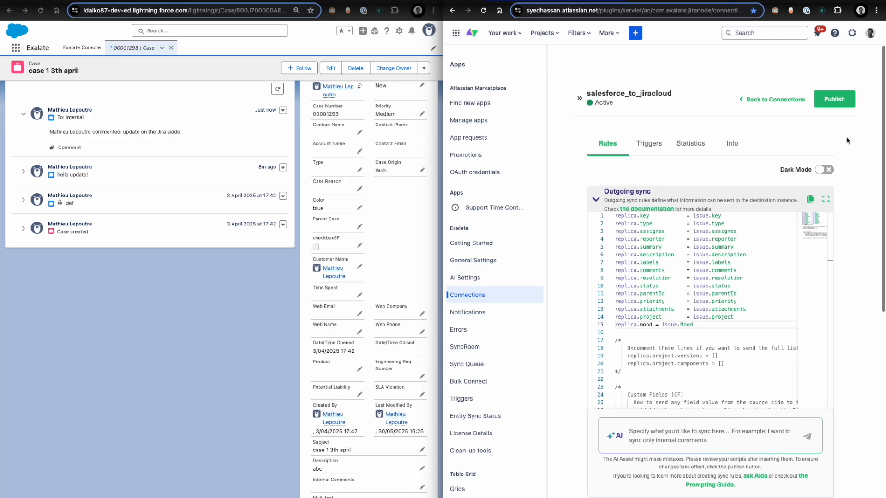
click(833, 97)
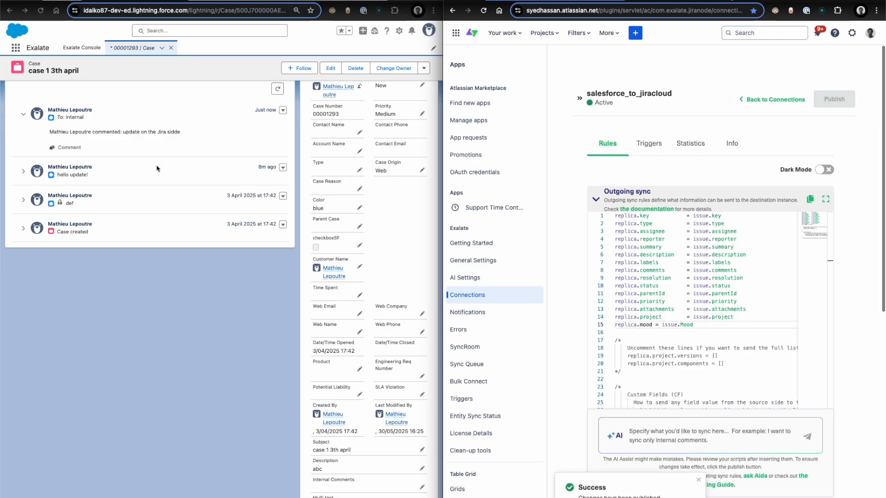
- Find the Multi text field in the Case object's Fields & Relationships in Salesforce Setup and copy its field name, Multi_text__c
click(398, 31)
click(347, 143)
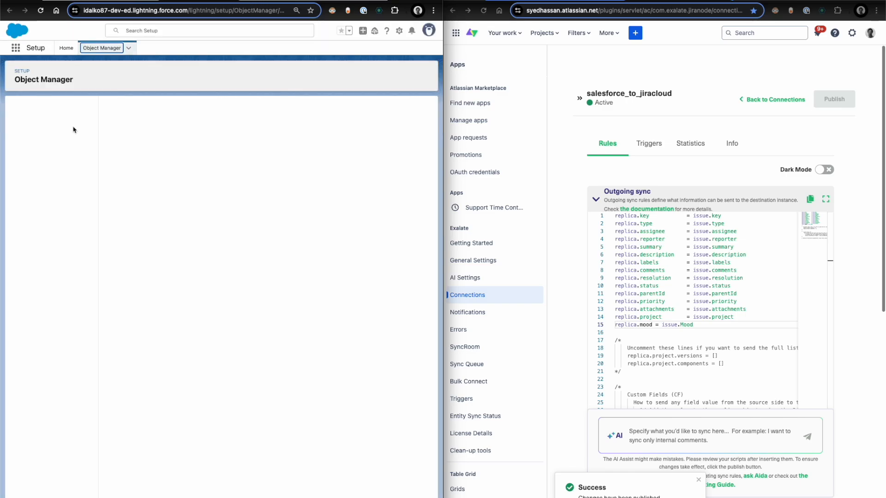
click(42, 125)
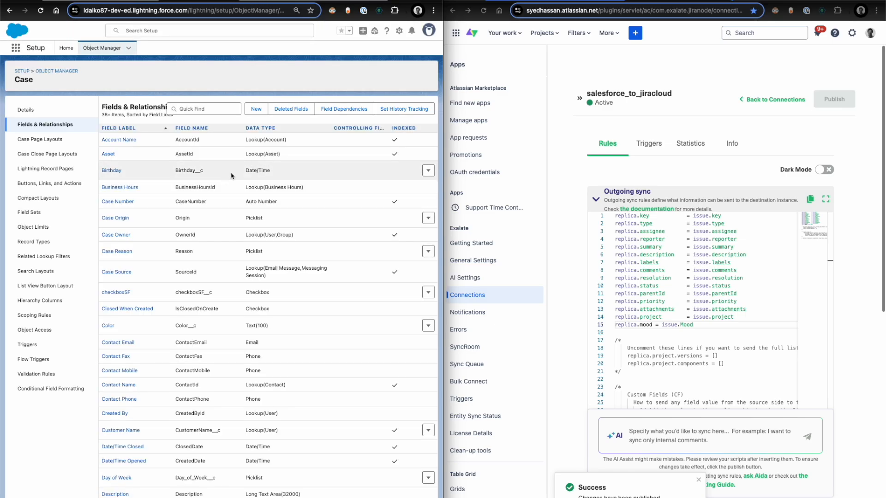
key(ctrl+f)
text(mult)
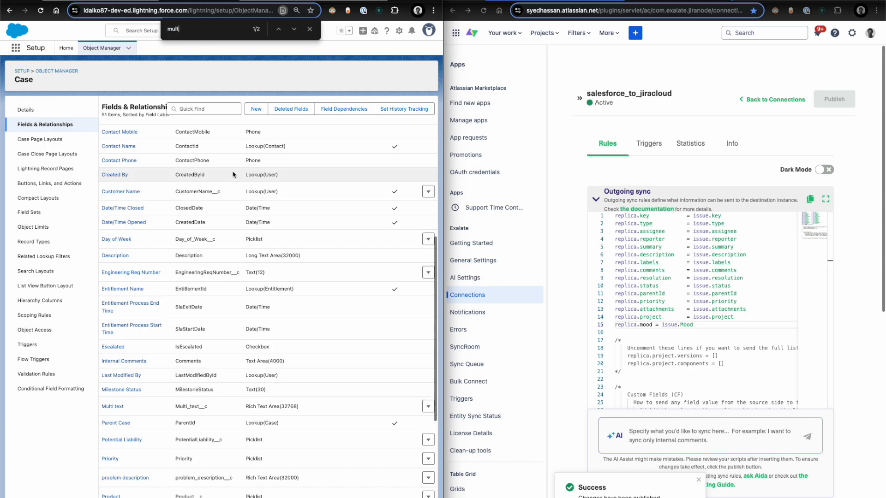
- Start a rule reading entity.Multi_text__c = replica below the attachments line in the Salesforce connection's incoming sync
click(138, 1)
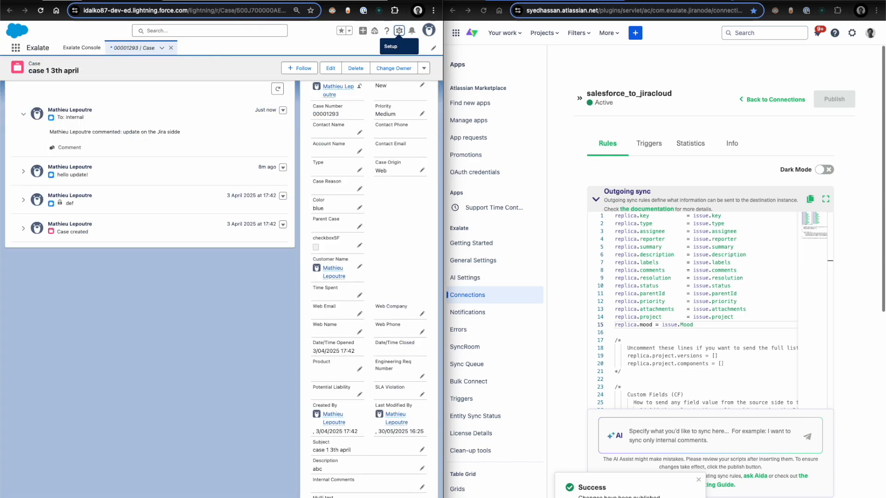
click(92, 1)
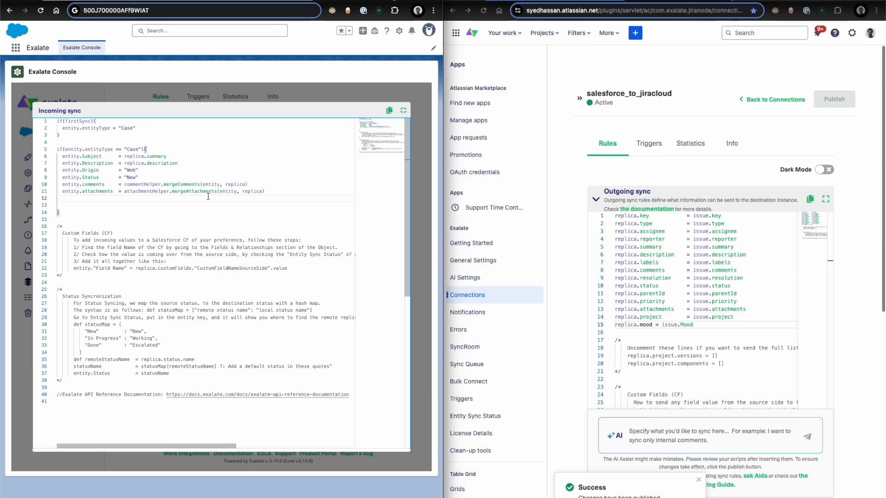
text(en)
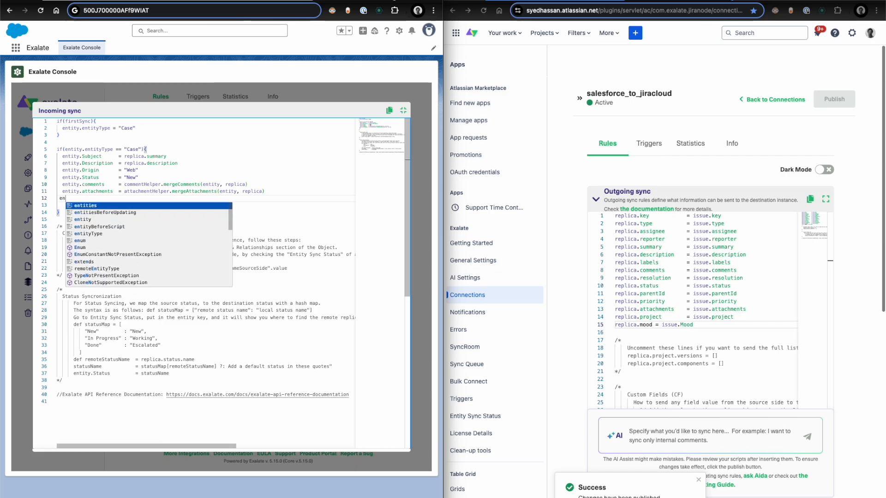
text(tity)
text(/)
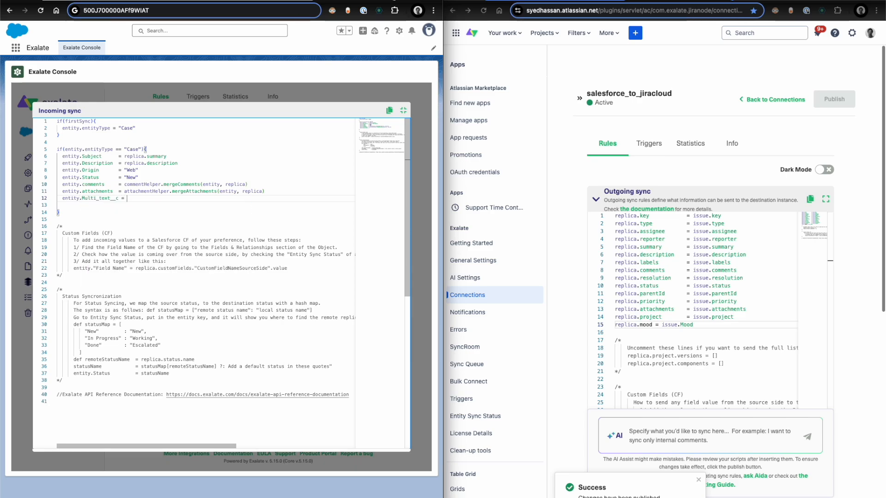
text(repl)
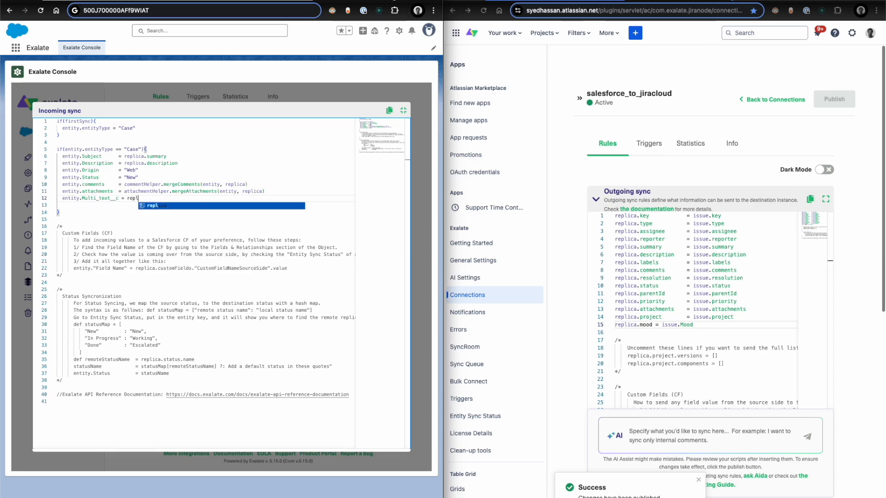
text(ica)
click(138, 199)
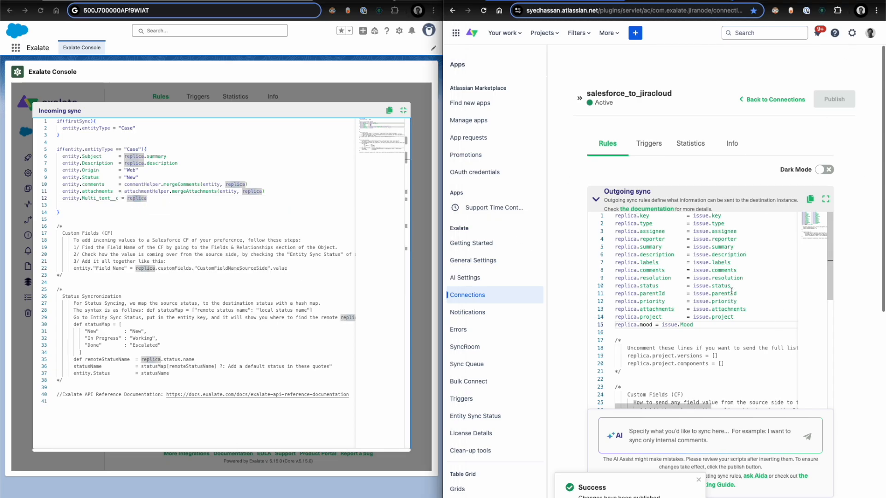
- Compare the replica.mood name in Jira's outgoing sync, then set the Mood field of issue CM-2712 to Happy
triple_click(647, 325)
click(647, 325)
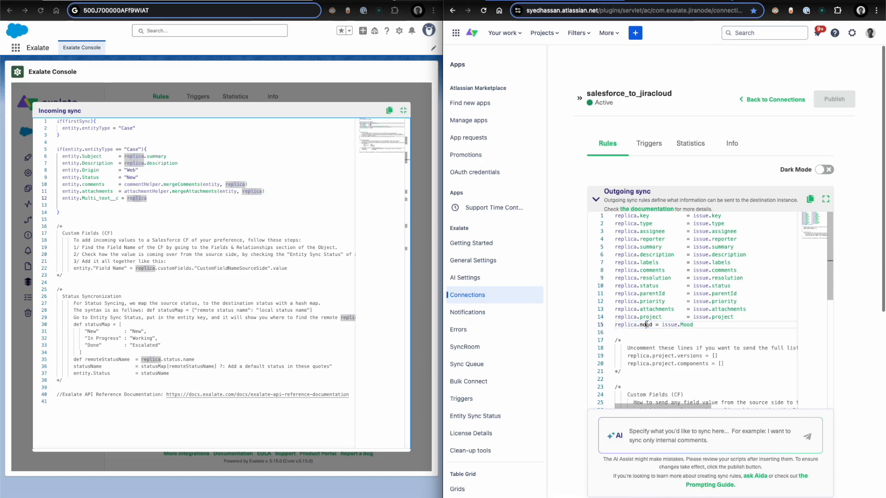
key(ctrl+Tab)
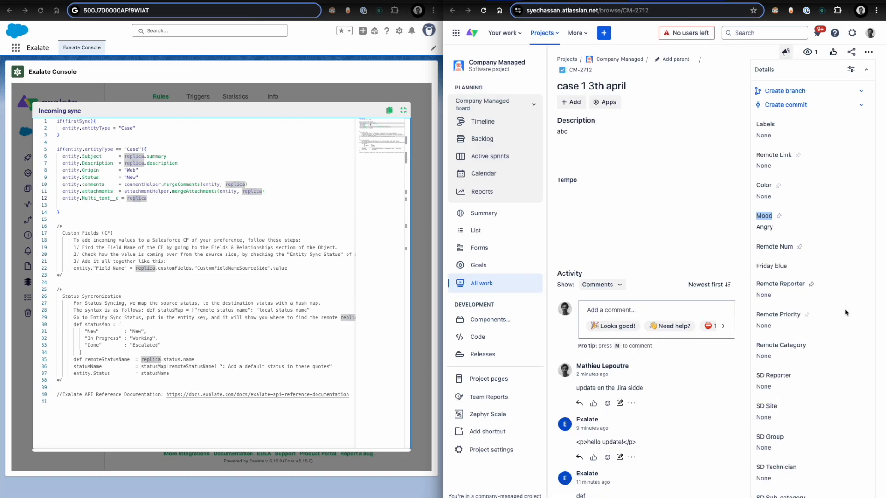
click(775, 236)
click(767, 248)
- Look up the entity sync status of issue CM-2712 on the Jira side and open its local replica to examine the mood entry
click(628, 11)
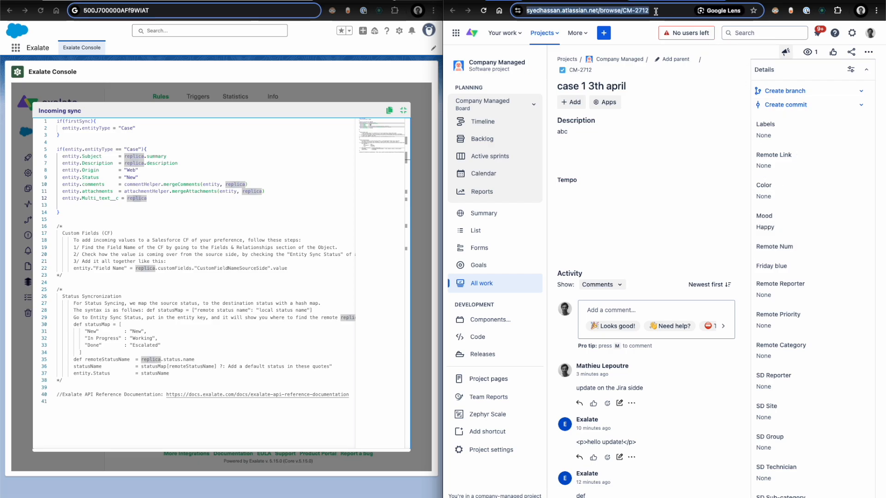
click(674, 11)
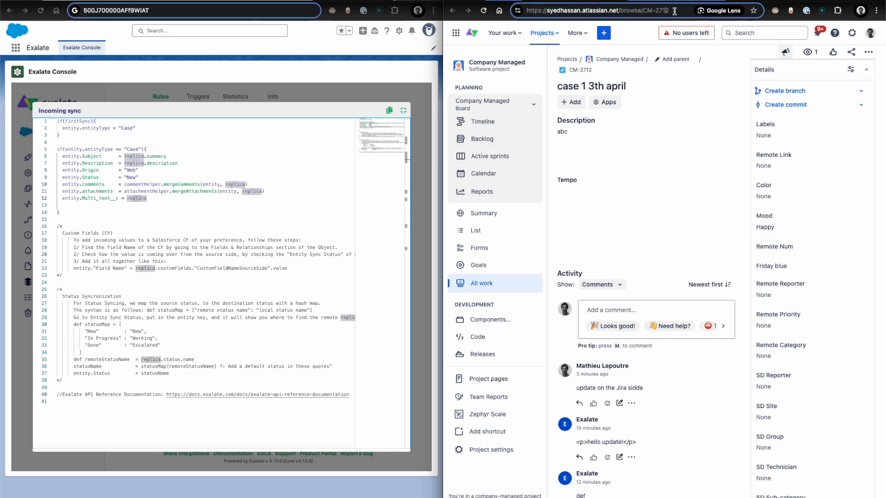
drag(644, 11, 643, 11)
key(ctrl+Tab)
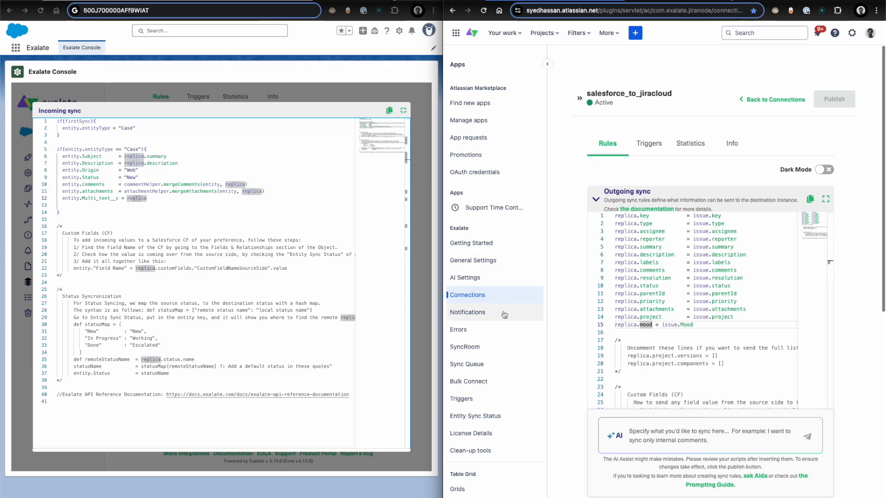
click(473, 421)
scroll(473, 423, down, 2)
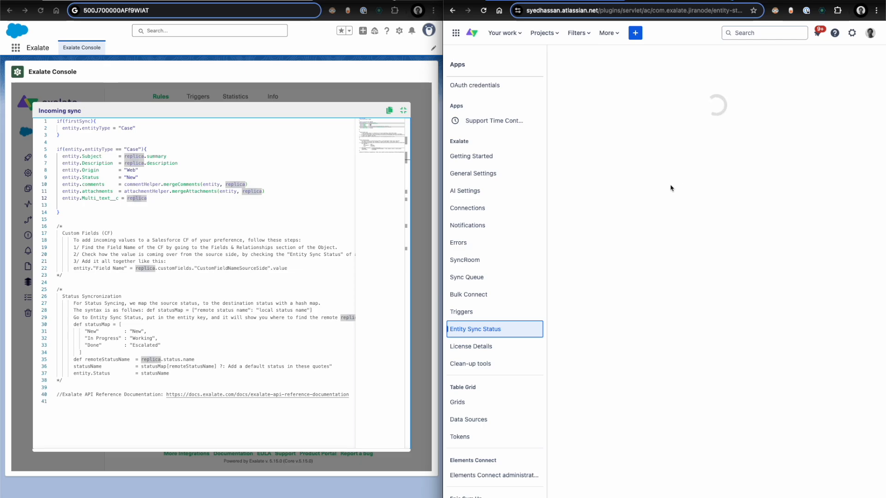
click(634, 192)
text(CM-2712)
click(717, 194)
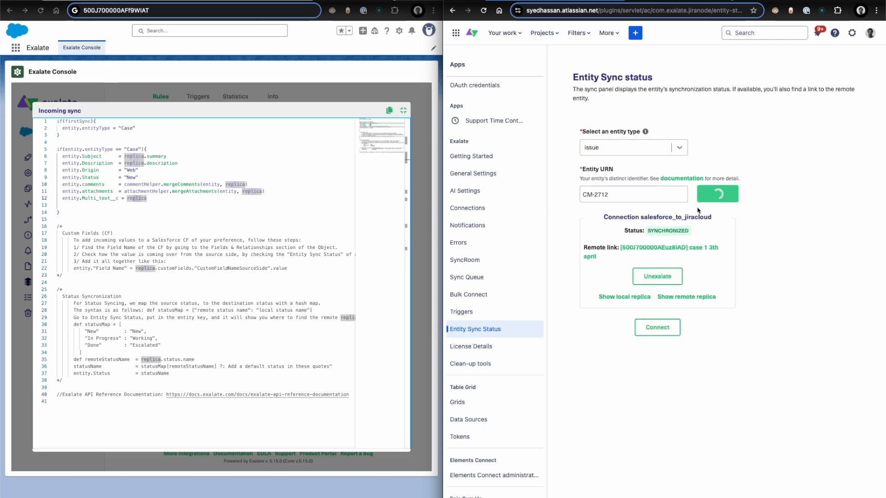
click(621, 296)
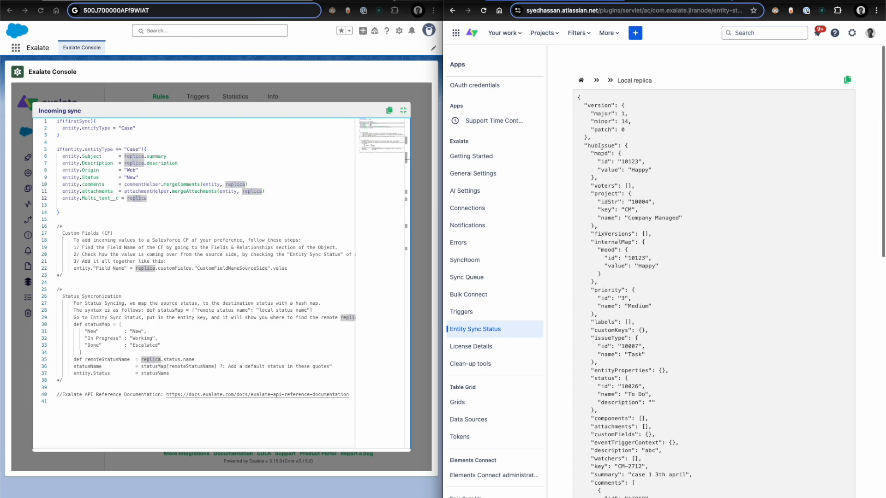
- Complete the Multi_text__c rule in the Salesforce incoming sync as replica.mood.value and save the rules
click(146, 198)
text(.)
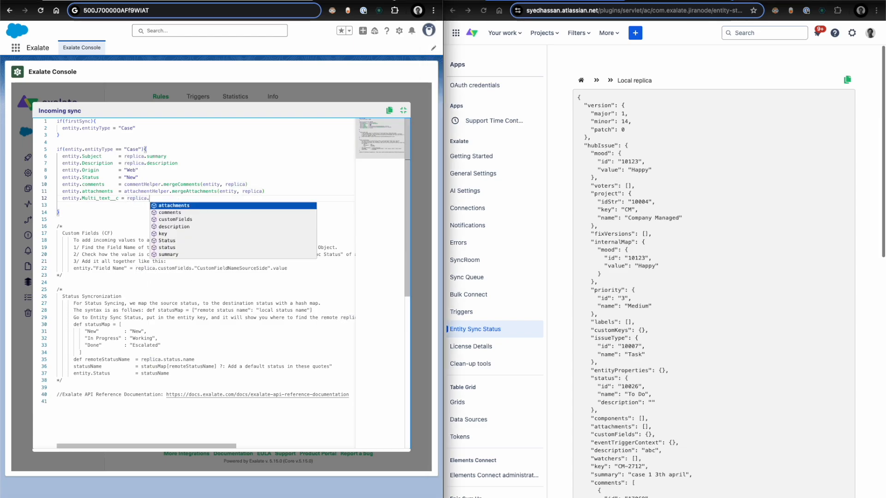
text(mood.value)
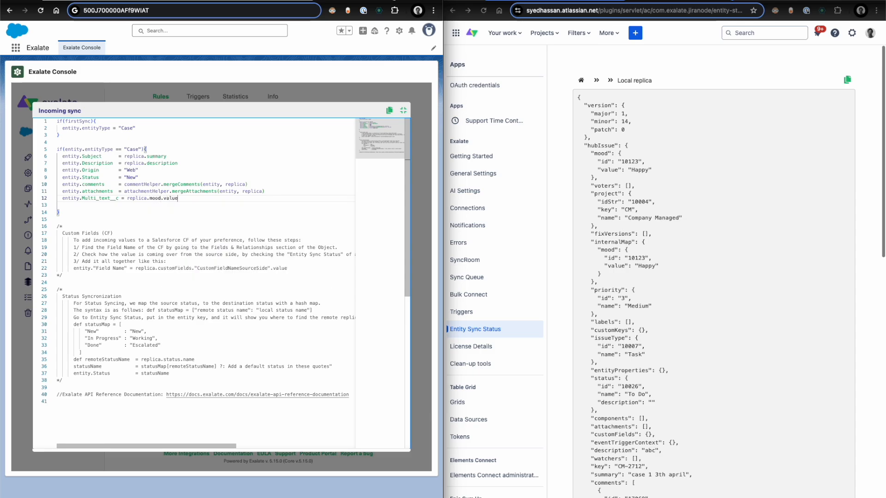
key(super+s)
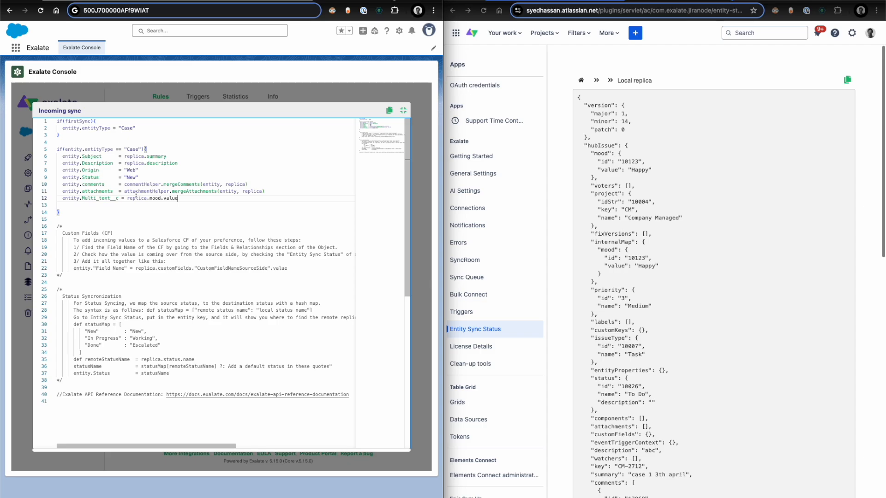
drag(133, 191, 237, 192)
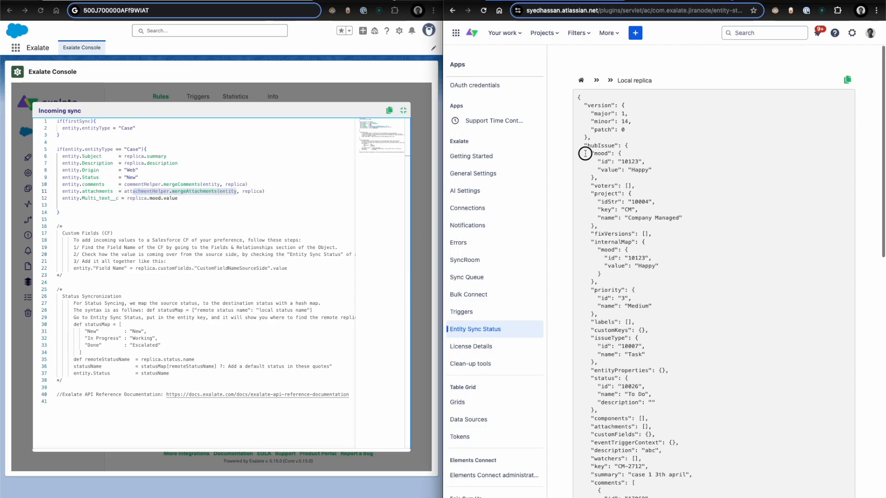
- Check the mood block in the local replica, then change the Mood field of issue CM-2712 in Jira to Delighted
drag(584, 153, 608, 180)
click(607, 181)
click(613, 1)
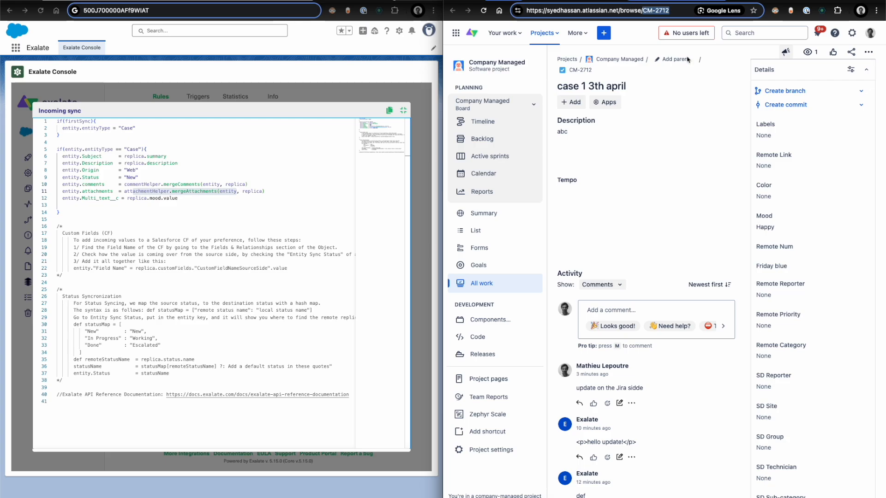
click(767, 226)
click(774, 262)
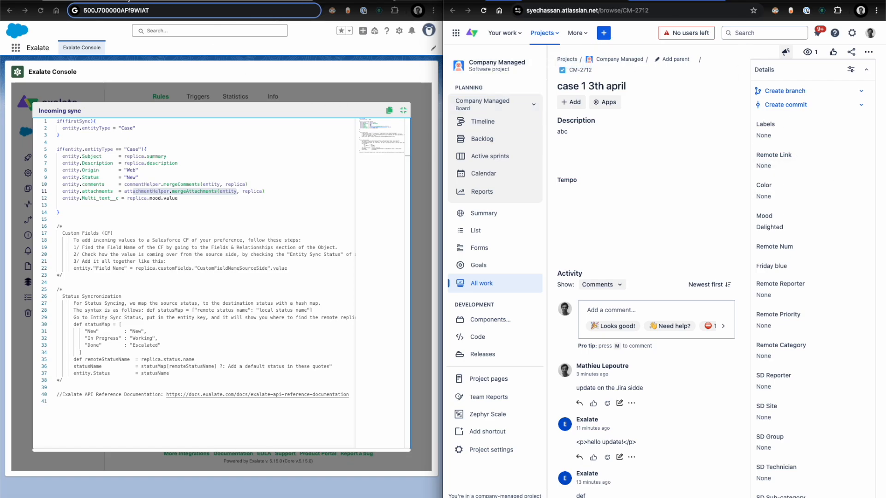
- Reload the Salesforce case and check the Multi text field in its details against the Jira issue's Mood
key(Return)
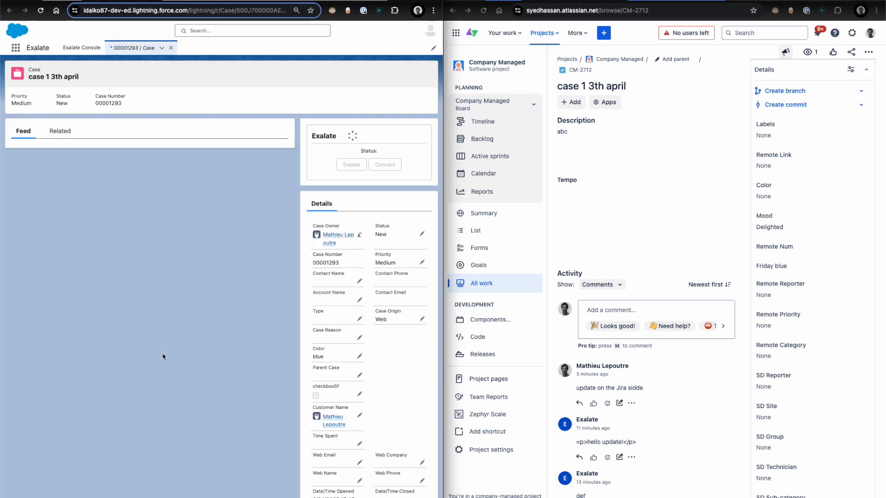
scroll(163, 357, down, 5)
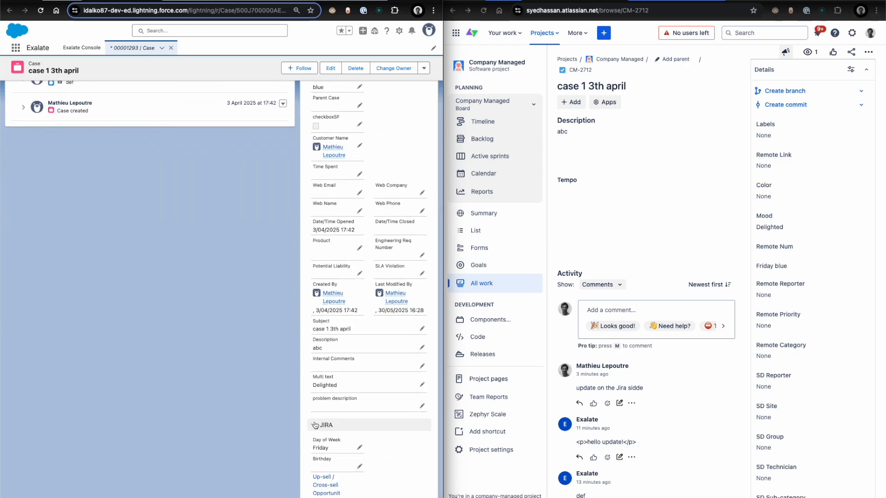
scroll(323, 388, up, 5)
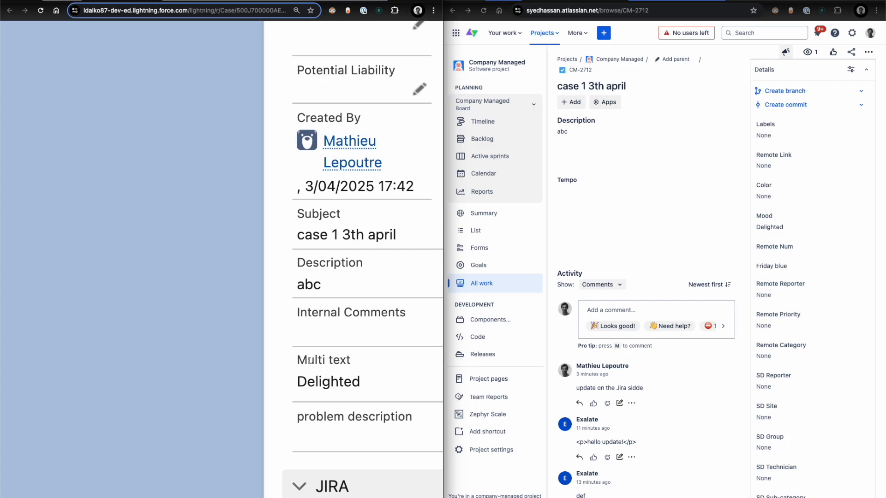
scroll(309, 359, down, 5)
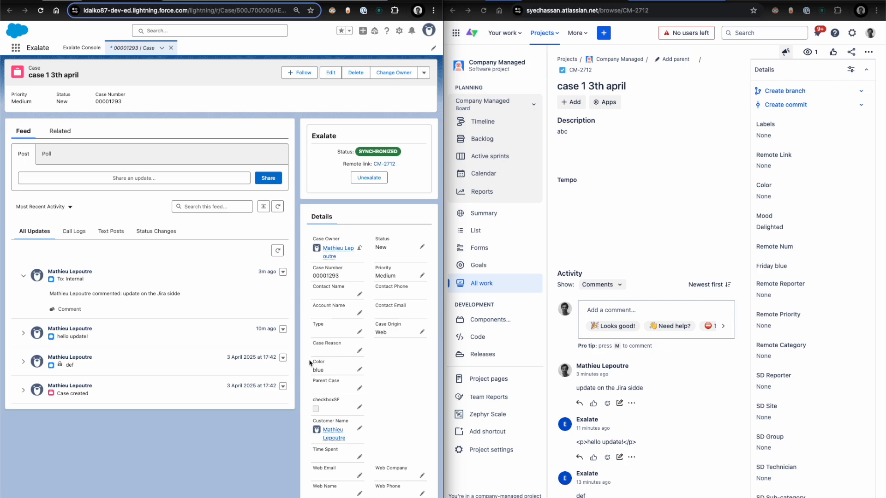
- Search the Salesforce apps and items for "acc" and open Accounts
click(16, 48)
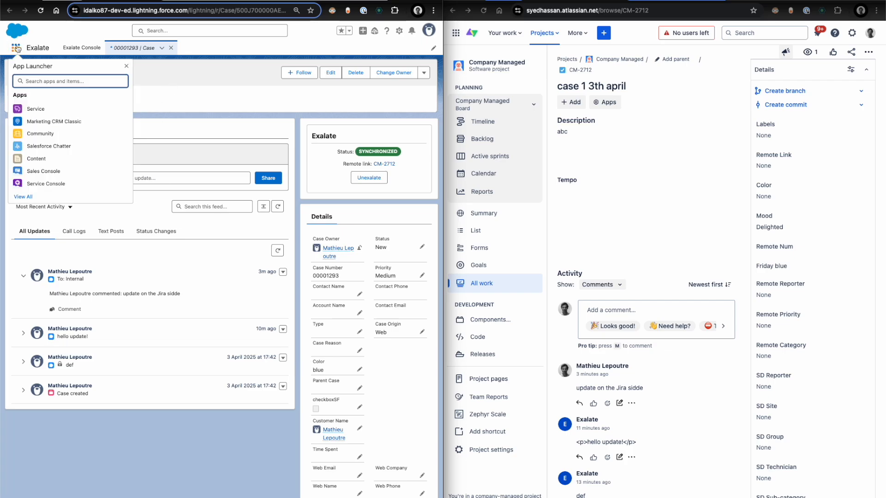
text(acc)
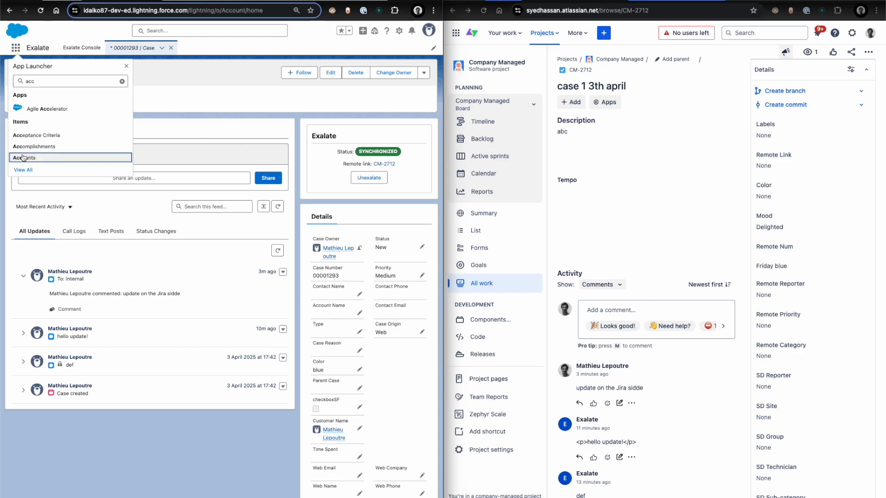
click(22, 158)
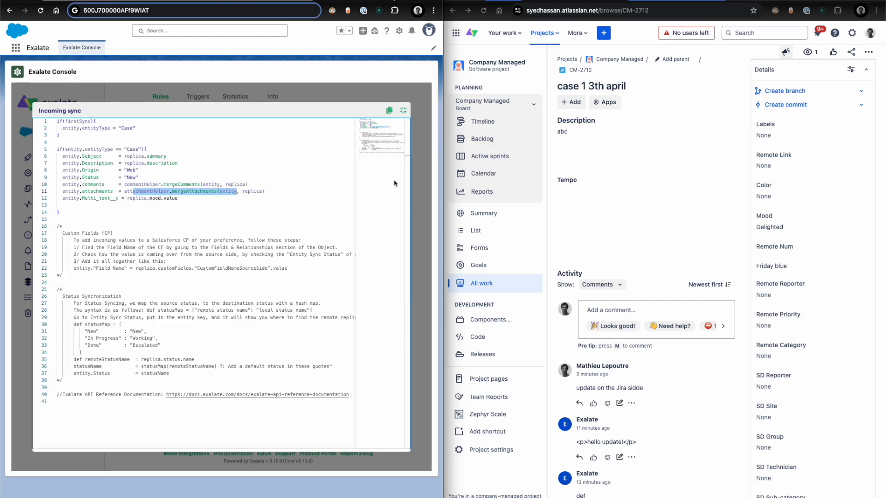
- Place the Exalate Console beside the Case object's Fields & Relationships page and leave the incoming sync's full-screen editor
drag(350, 1, 352, 168)
key(ctrl+alt+Right)
drag(629, 220, 630, 223)
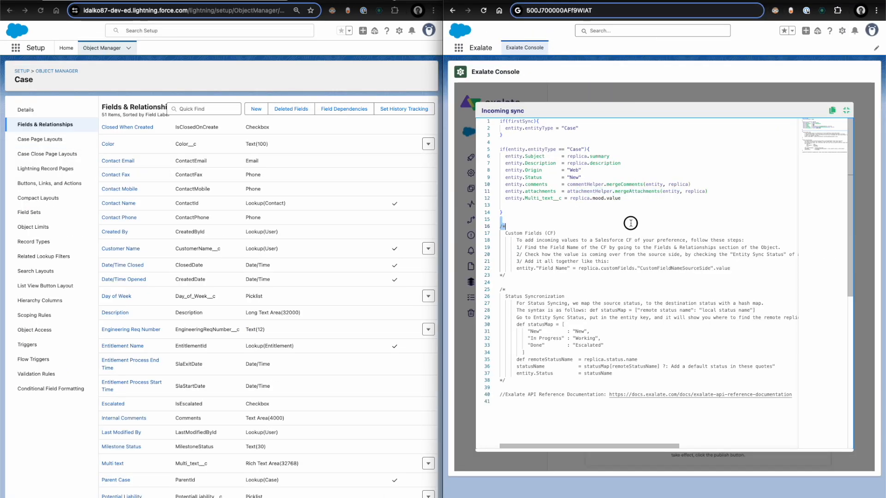
click(846, 110)
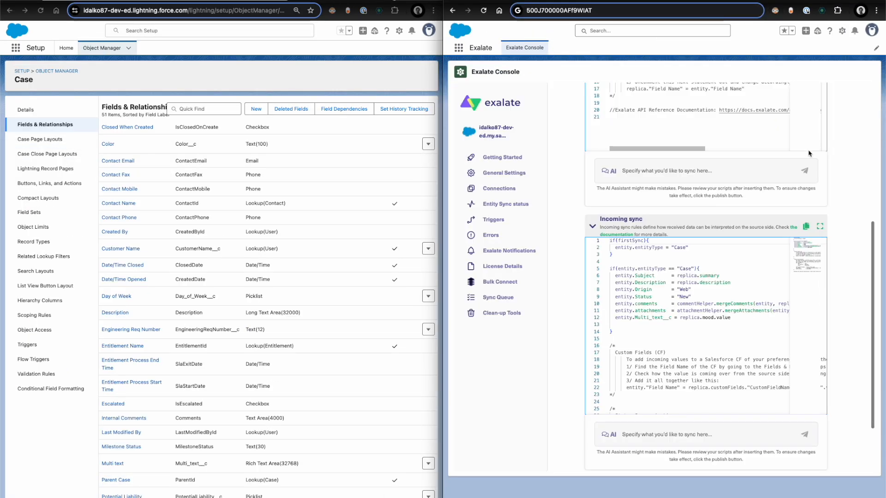
- Duplicate the Case block of the outgoing sync rules directly below the original block
scroll(840, 188, up, 4)
scroll(840, 196, down, 4)
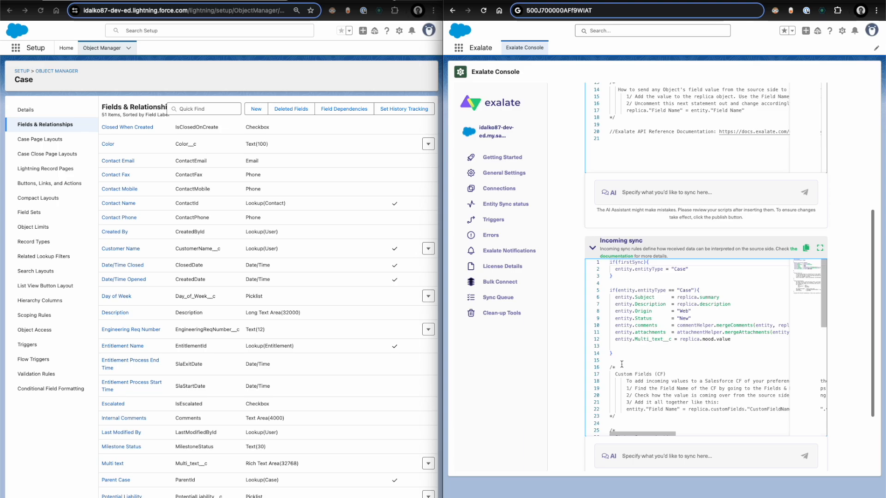
scroll(561, 332, up, 5)
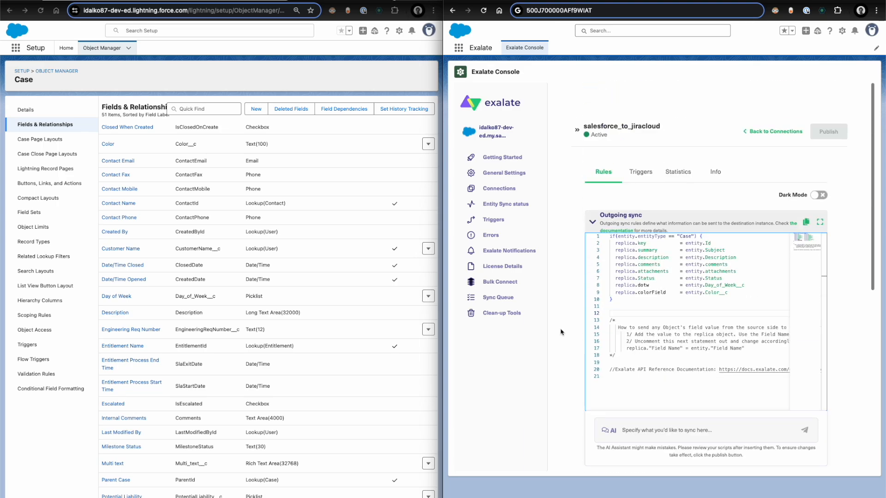
drag(641, 303, 600, 212)
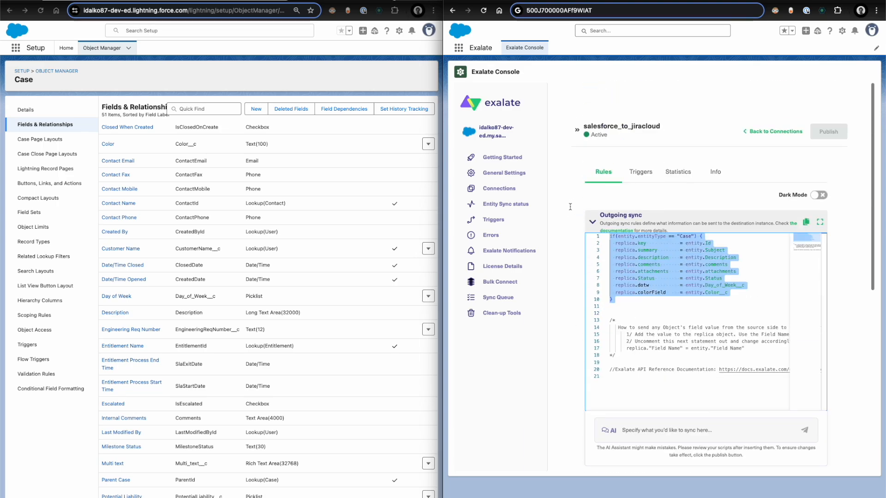
key(ctrl+c)
click(645, 313)
key(ctrl+v)
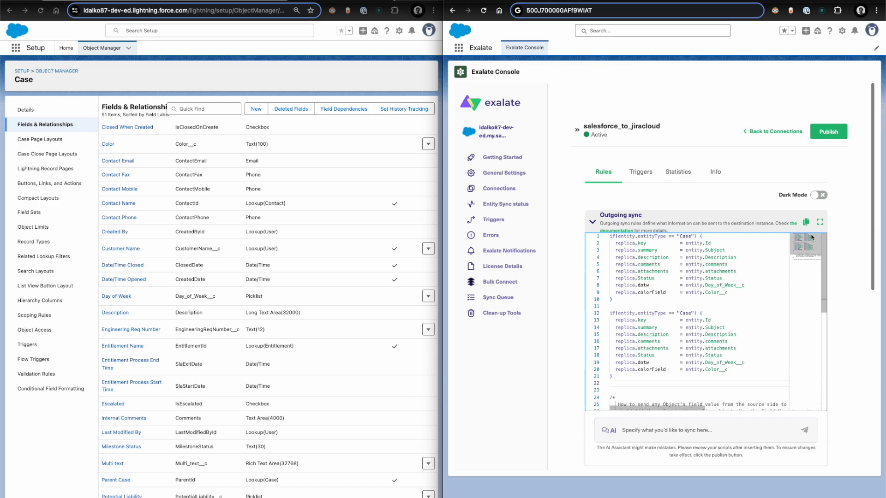
- In the enlarged outgoing sync editor, change the duplicated block's entity type to "Account" and remove all its field mappings except replica.key
click(820, 223)
double_click(574, 198)
text(Account)
click(618, 206)
shift+click(624, 252)
key(BackSpace)
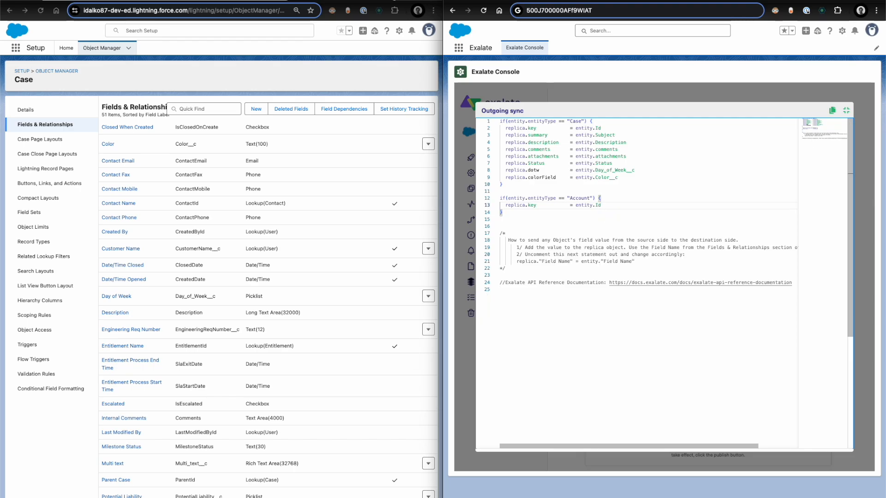
key(Return)
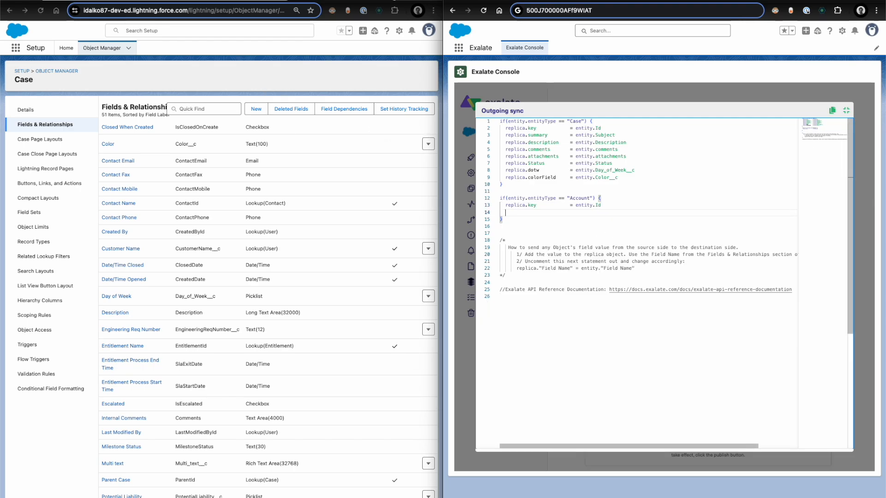
- From the GenePoint account, open the Account object's Fields & Relationships and find the field name of Phone
click(280, 2)
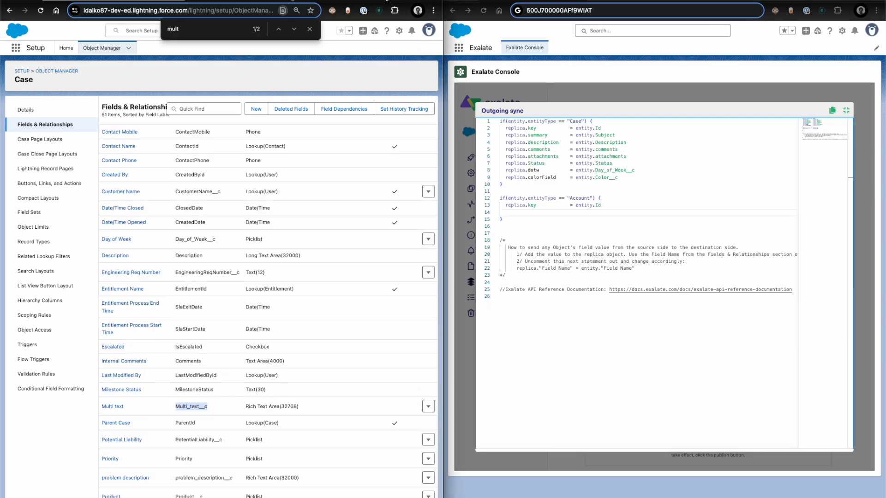
click(159, 2)
click(56, 123)
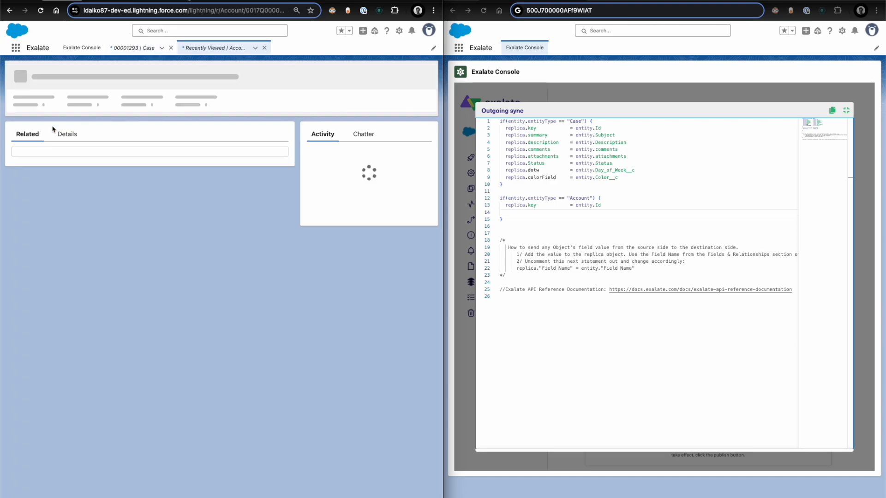
click(399, 30)
click(363, 144)
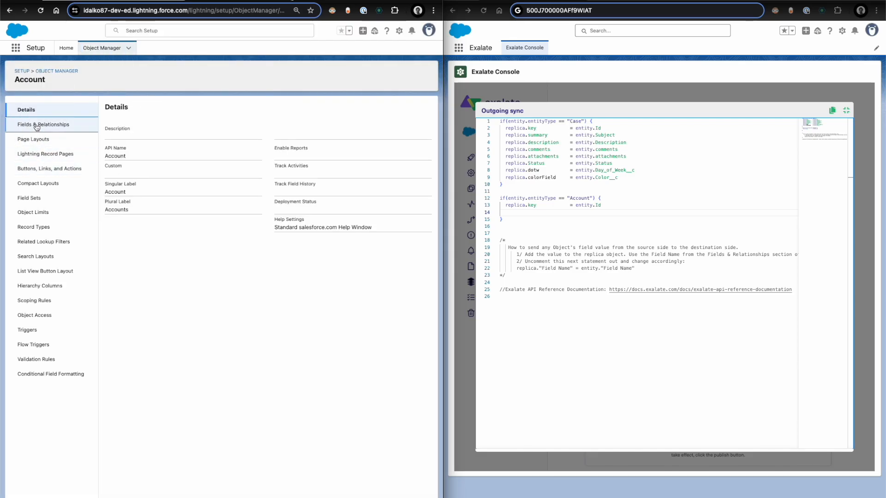
click(37, 125)
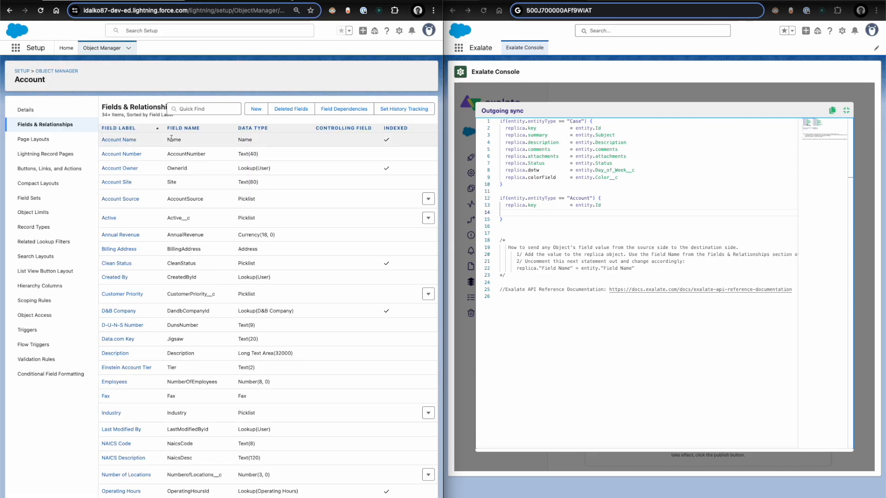
scroll(191, 327, down, 2)
scroll(191, 331, down, 4)
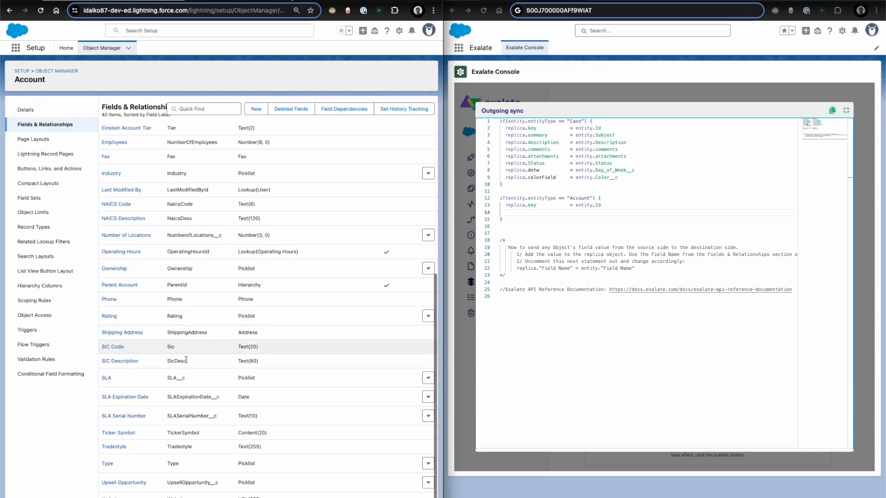
double_click(177, 299)
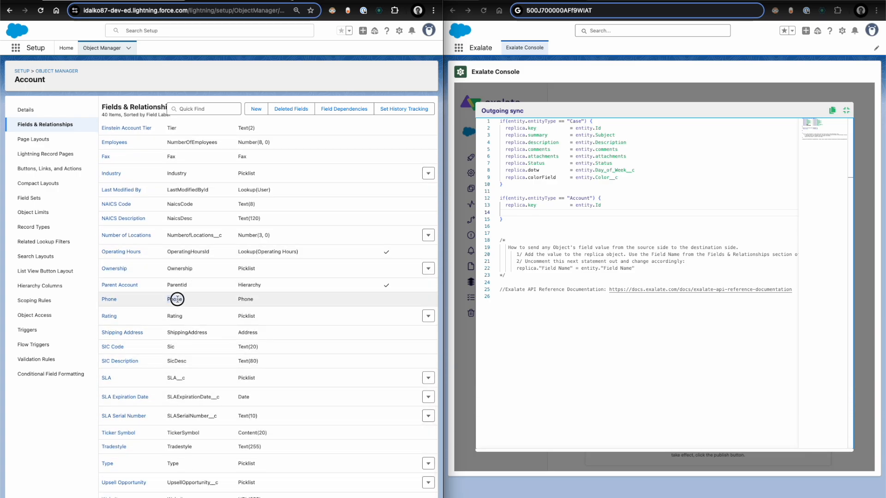
- Add replica.phone = entity.Phone below the key line of the Account block and publish the rules
click(630, 205)
key(Return)
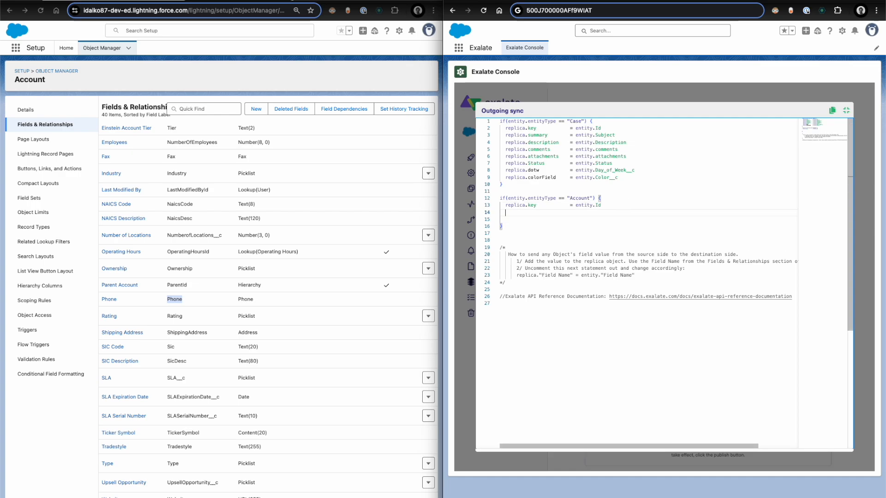
text(replica.phone = entity.Phone)
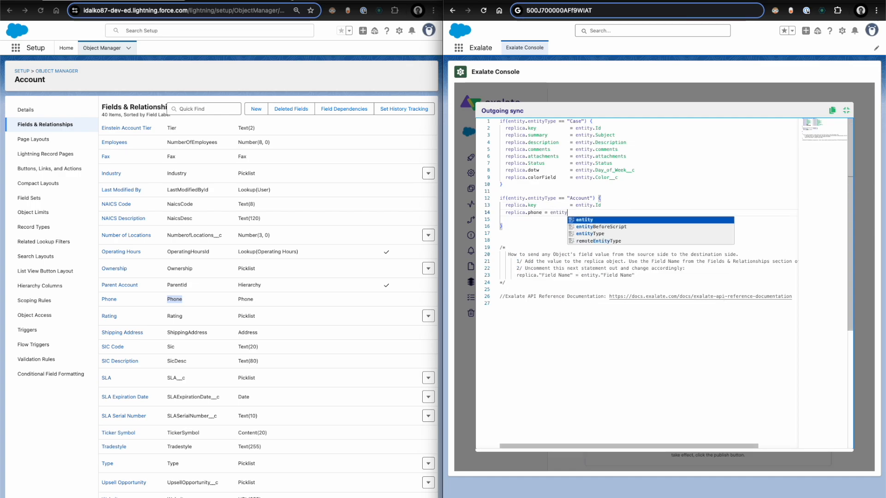
click(847, 110)
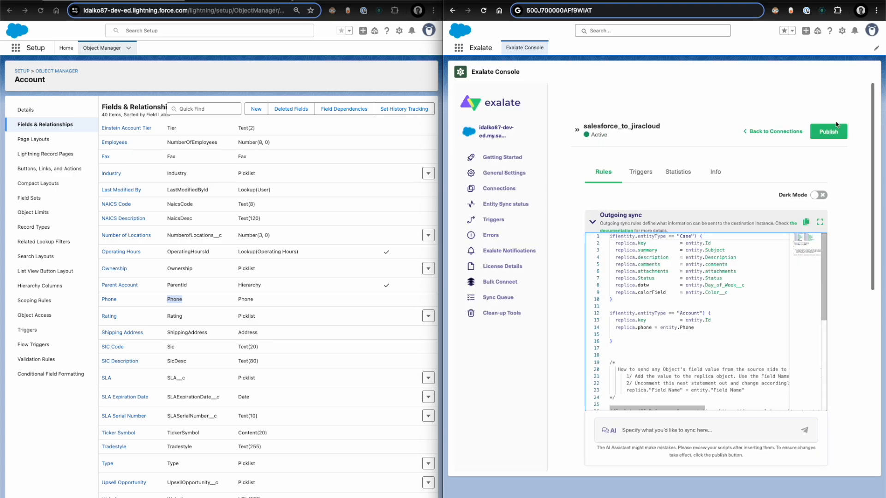
click(824, 132)
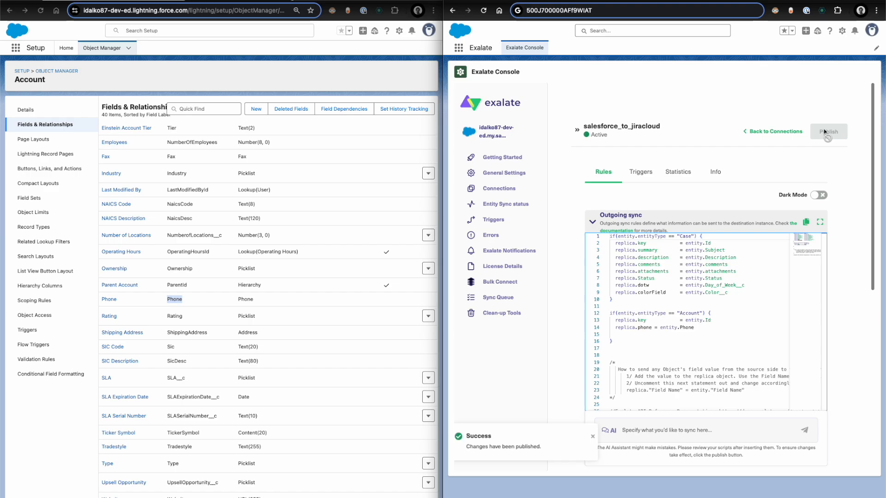
- Copy the GenePoint account's record ID and search Entity Sync status for it with entity type Account
click(144, 2)
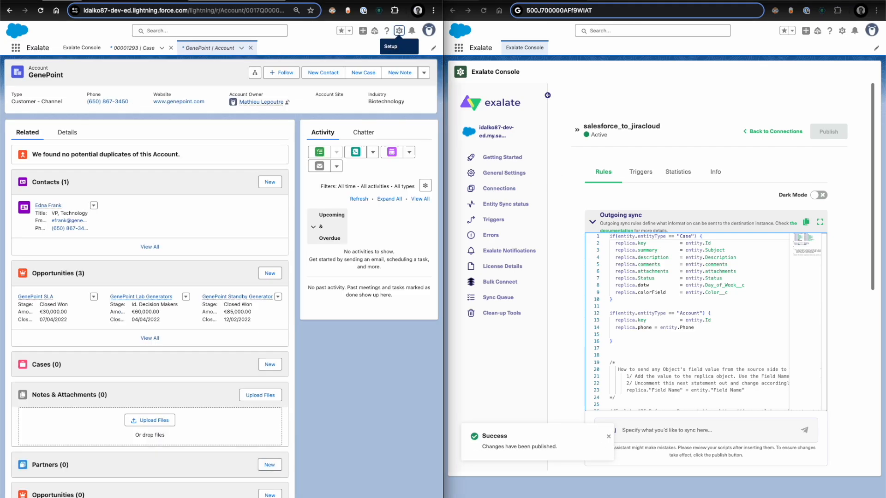
double_click(258, 11)
click(505, 204)
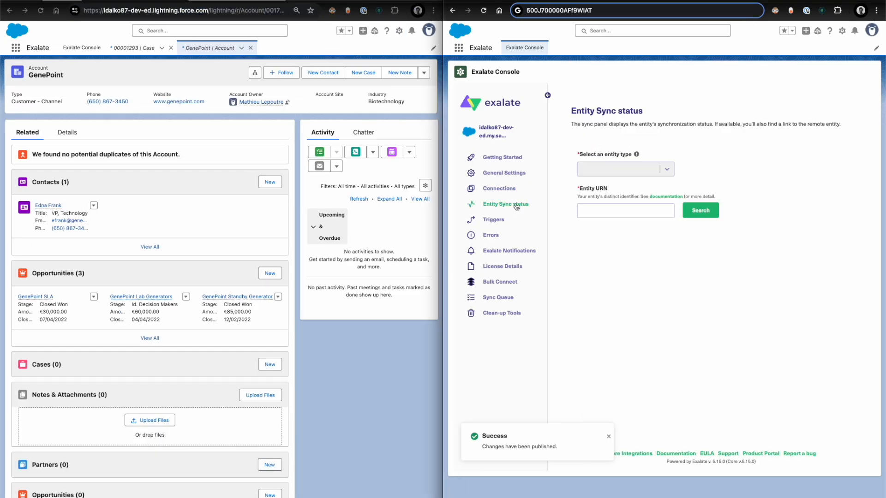
click(614, 213)
key(ctrl+v)
click(595, 169)
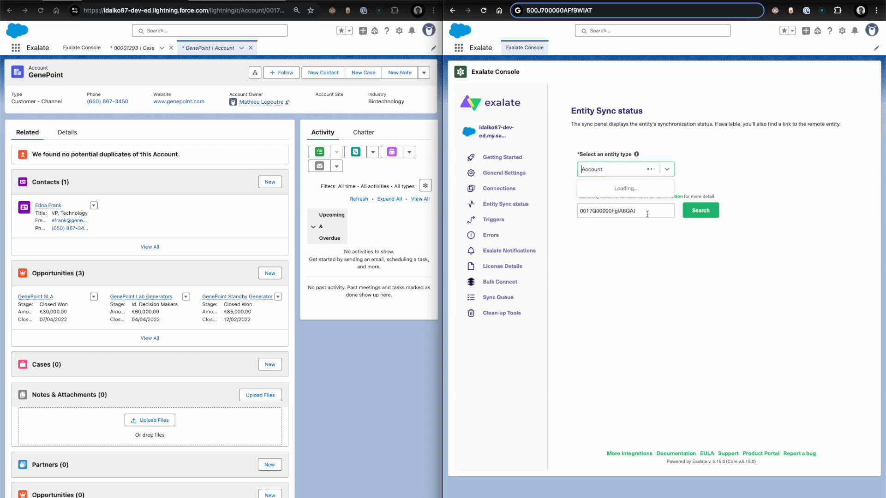
scroll(632, 229, down, 10)
scroll(632, 229, down, 10)
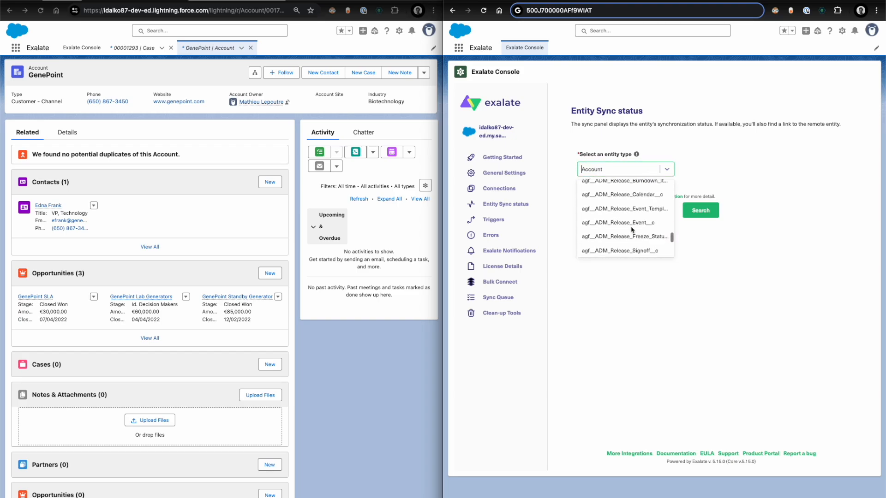
click(726, 221)
click(700, 211)
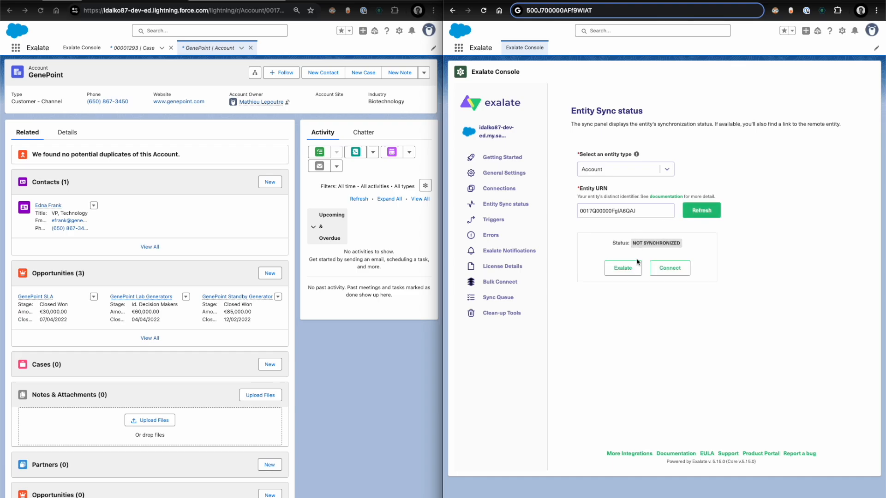
- Exalate the GenePoint account over the salesforce_to_jiracloud connection
click(625, 268)
click(604, 244)
click(602, 278)
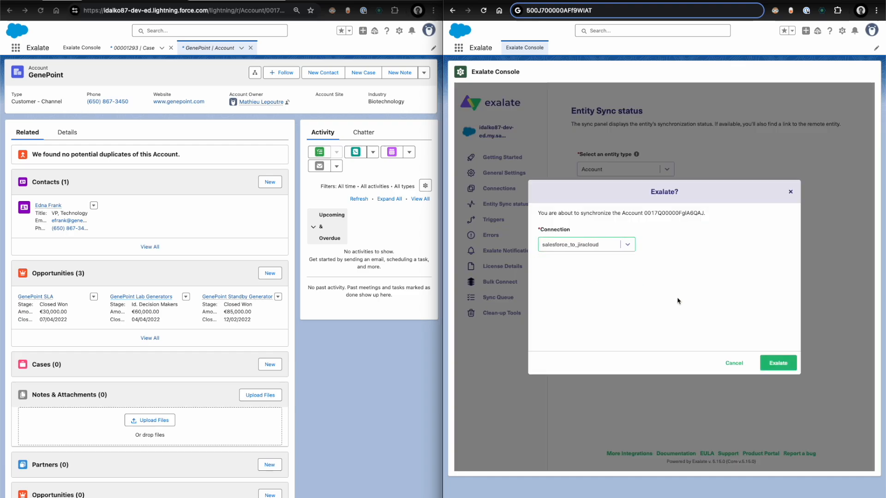
click(784, 365)
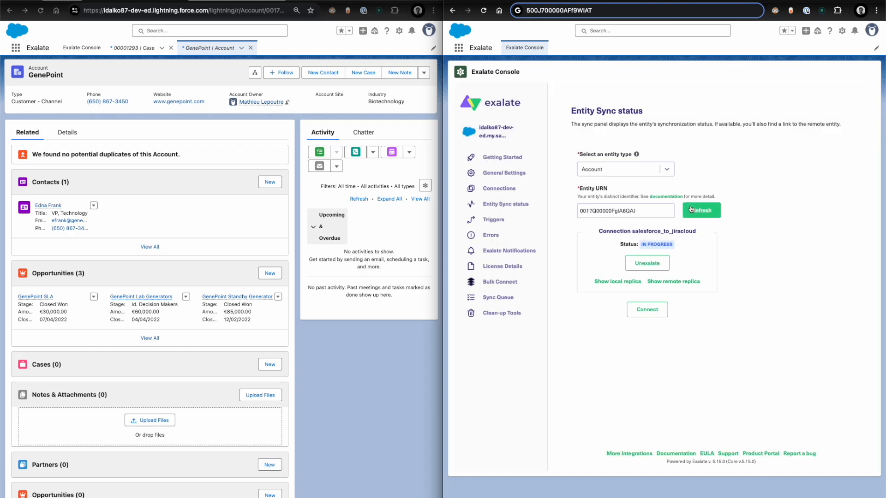
- Open the account's local replica and check the phone entry under hubIssue
click(623, 279)
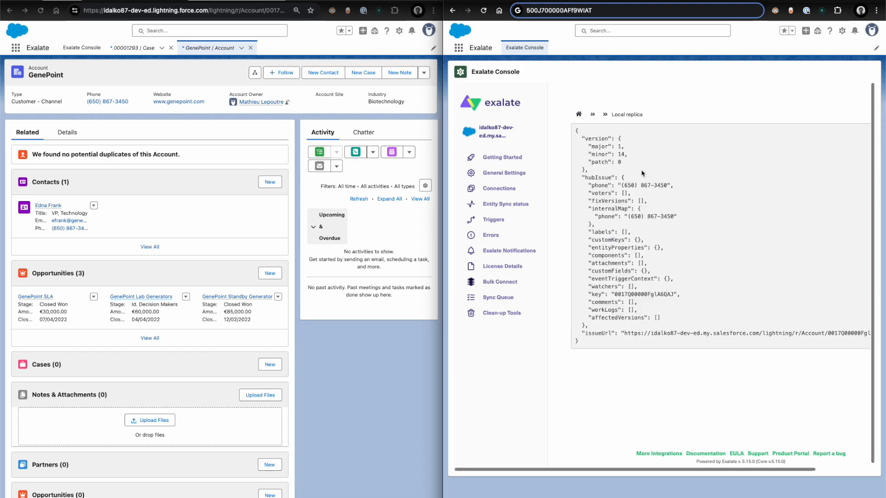
drag(591, 185, 675, 185)
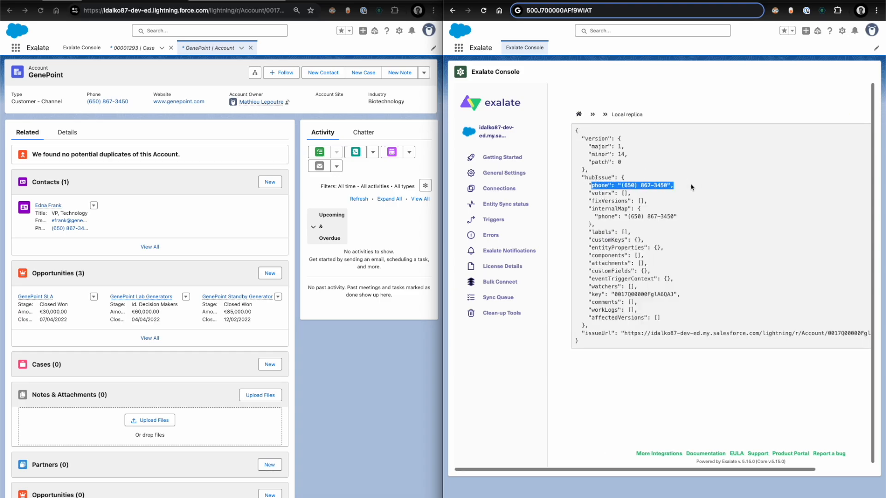
click(691, 187)
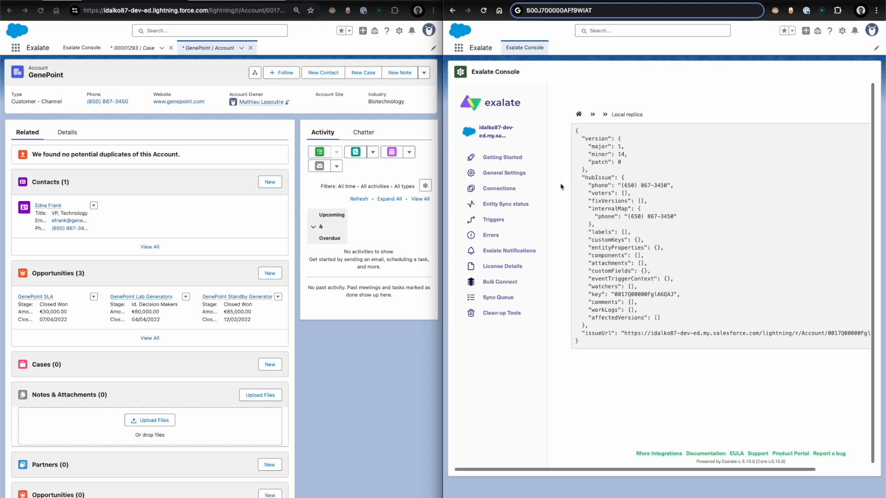
drag(595, 185, 652, 183)
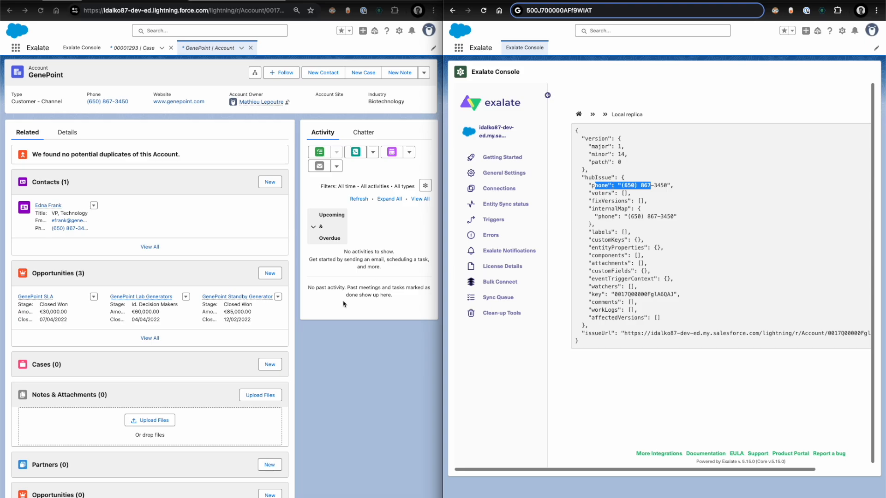
click(324, 381)
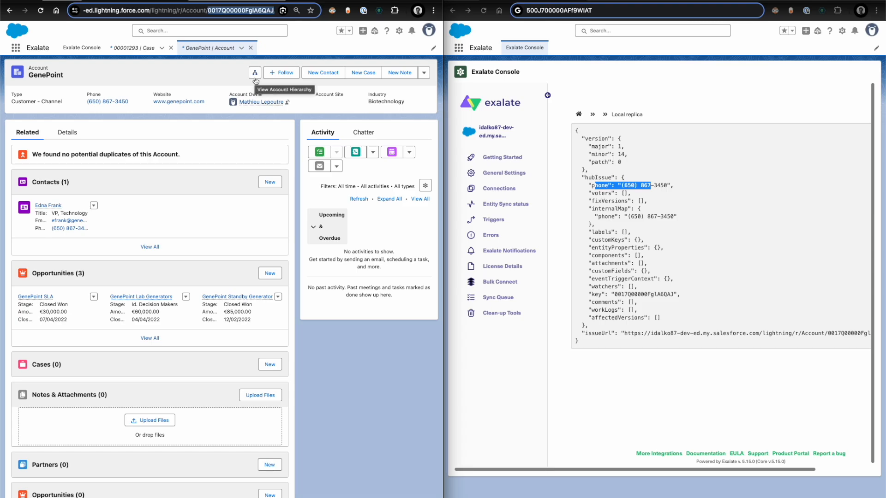
- Return to the case "case 1 3th april" and look through the field names in the Case object's Fields & Relationships
click(133, 50)
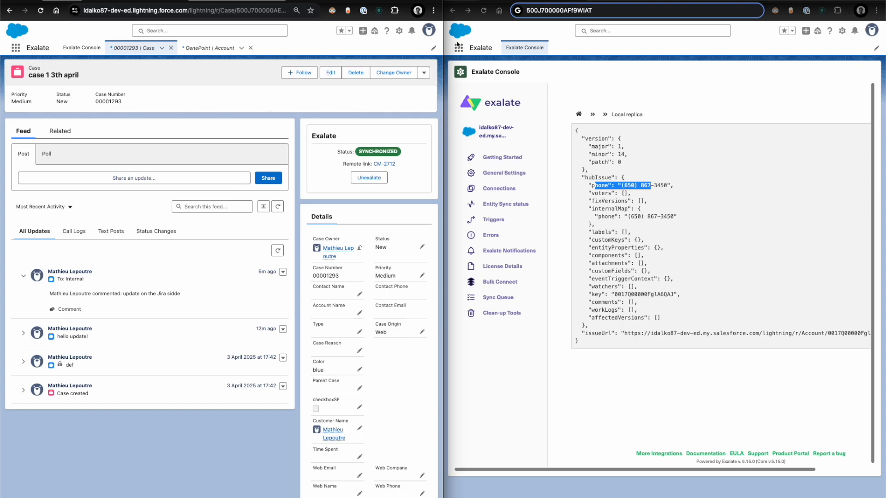
click(399, 30)
click(399, 142)
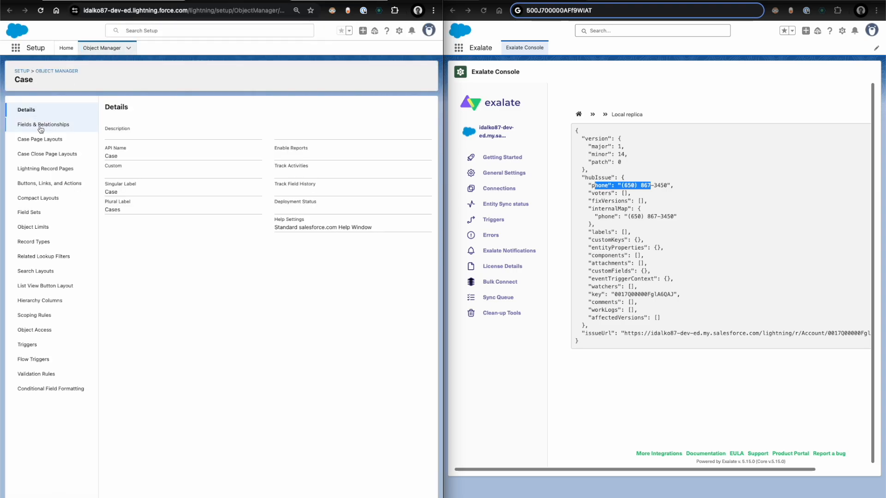
click(42, 126)
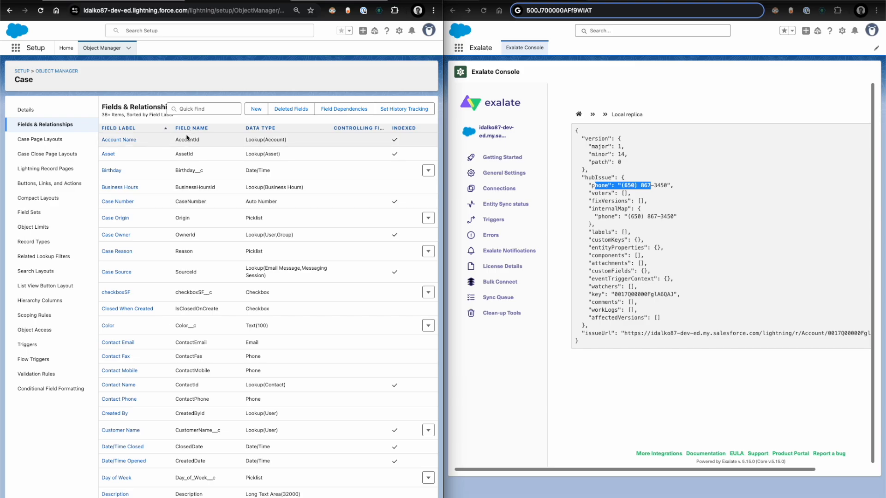
scroll(185, 153, down, 5)
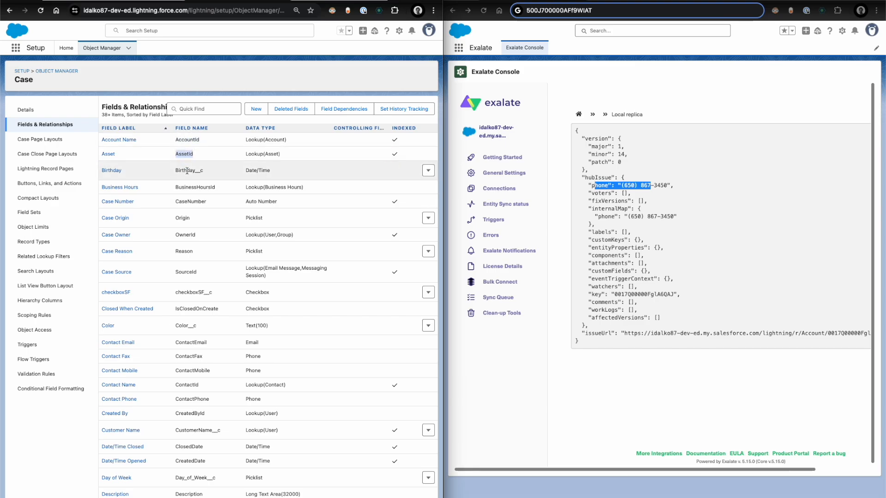
scroll(188, 174, down, 4)
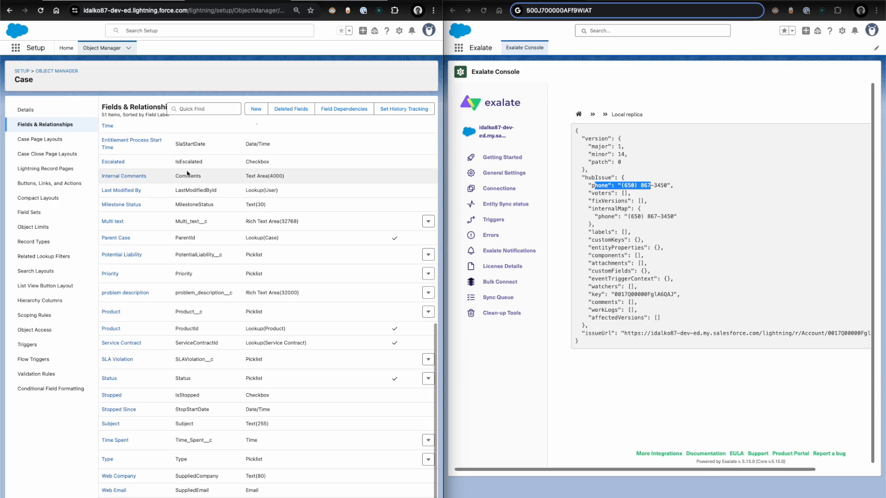